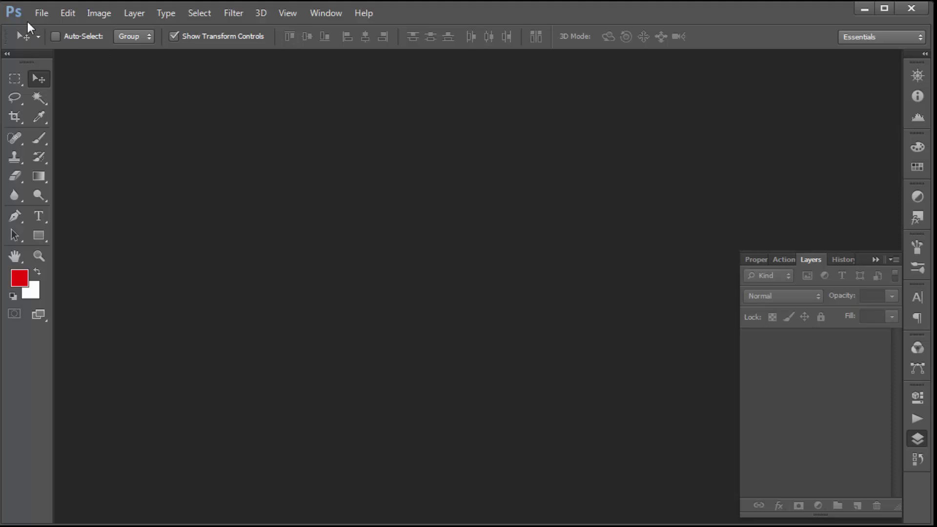
# Create document Untitled-1 at width 850 px, height 350 px, resolution 2000
pyautogui.click(41, 15)
pyautogui.click(49, 29)
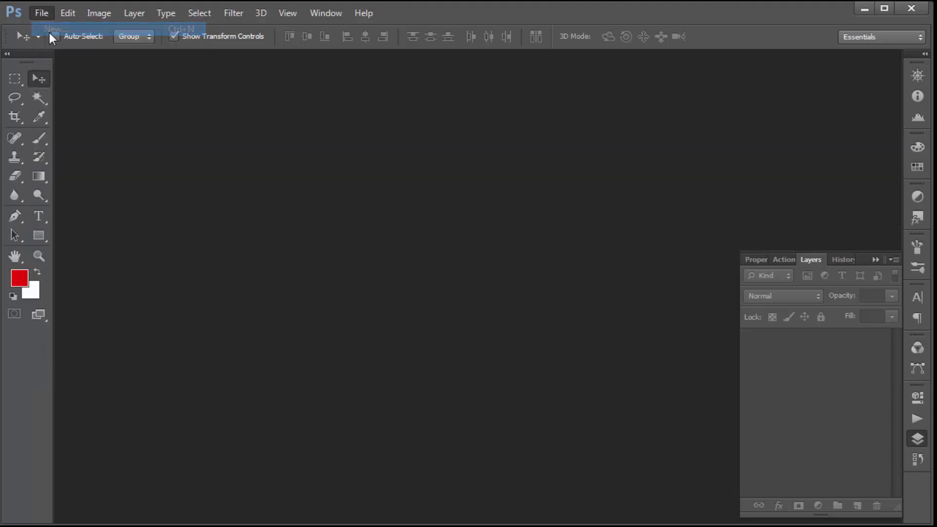
pyautogui.doubleClick(332, 120)
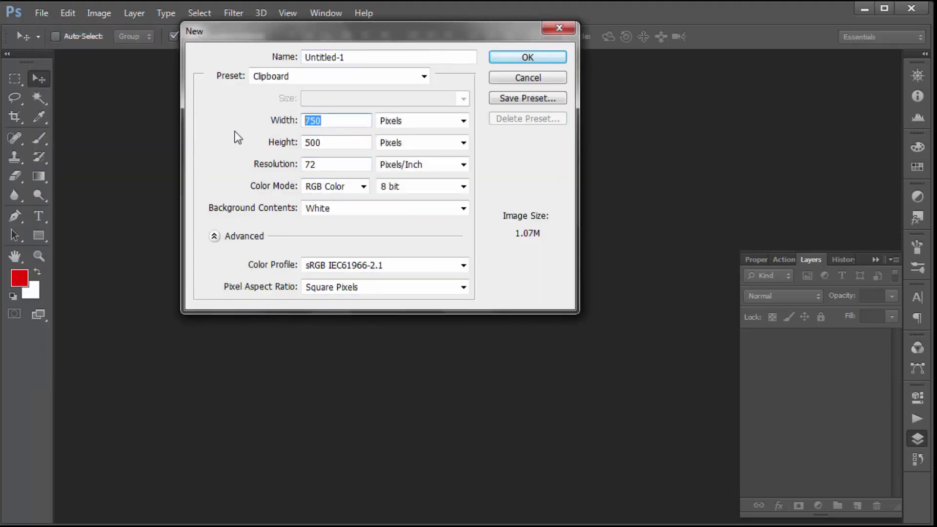
pyautogui.write('8')
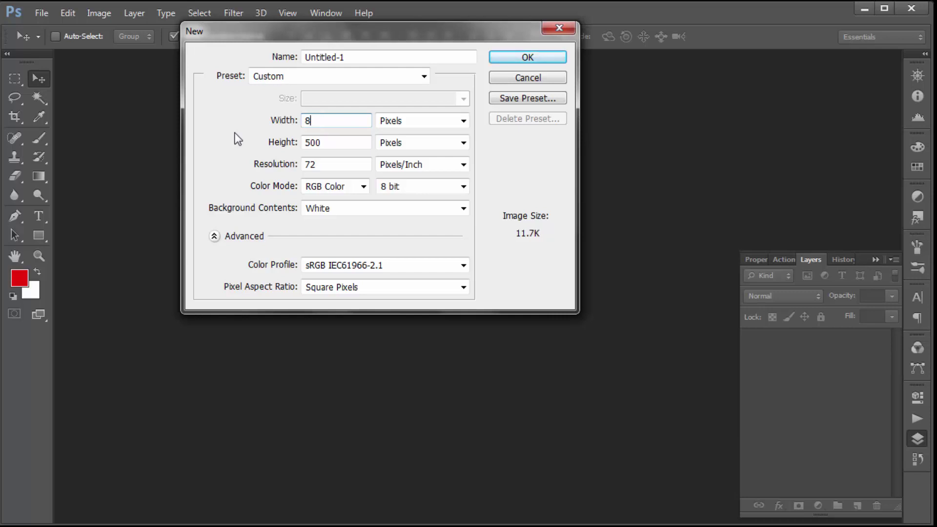
pyautogui.write('50')
pyautogui.press('Tab')
pyautogui.write('350')
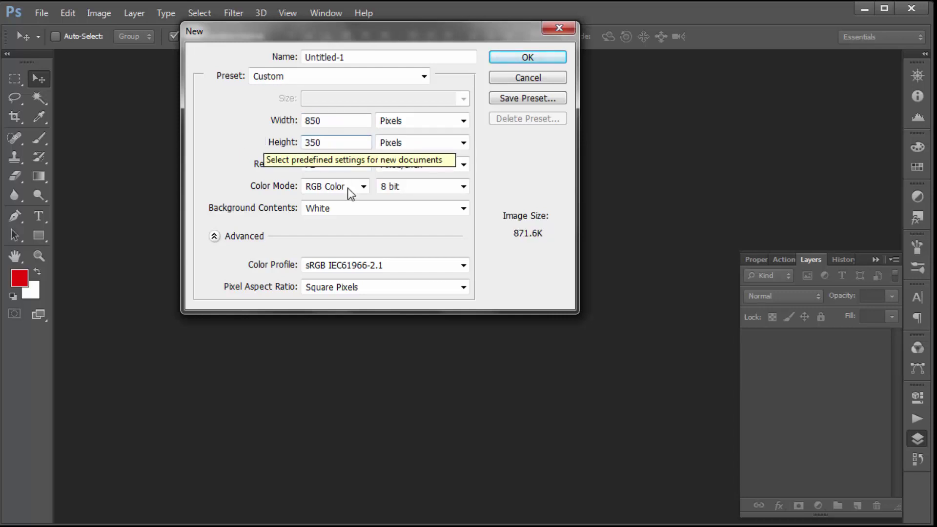
pyautogui.press('Tab')
pyautogui.write('2000')
pyautogui.click(524, 59)
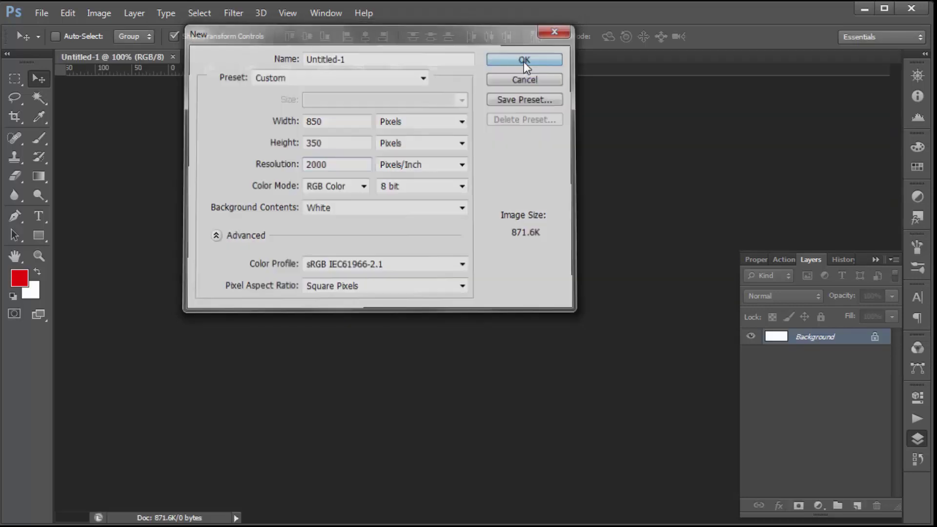
# Draw a rectangle over the entire canvas and change its fill from red to cyan
pyautogui.click(42, 236)
pyautogui.moveTo(162, 159)
pyautogui.mouseDown()
pyautogui.moveTo(819, 444)
pyautogui.moveTo(801, 443)
pyautogui.mouseUp()
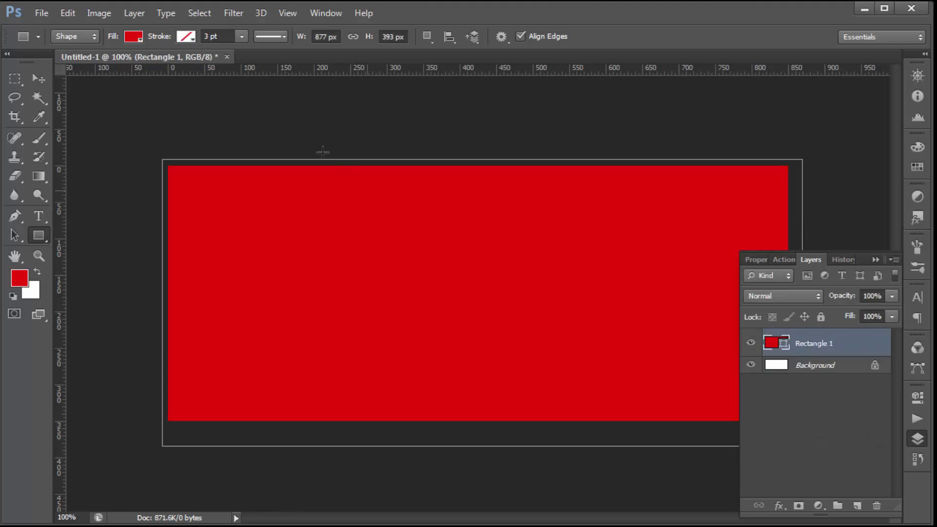
pyautogui.click(134, 37)
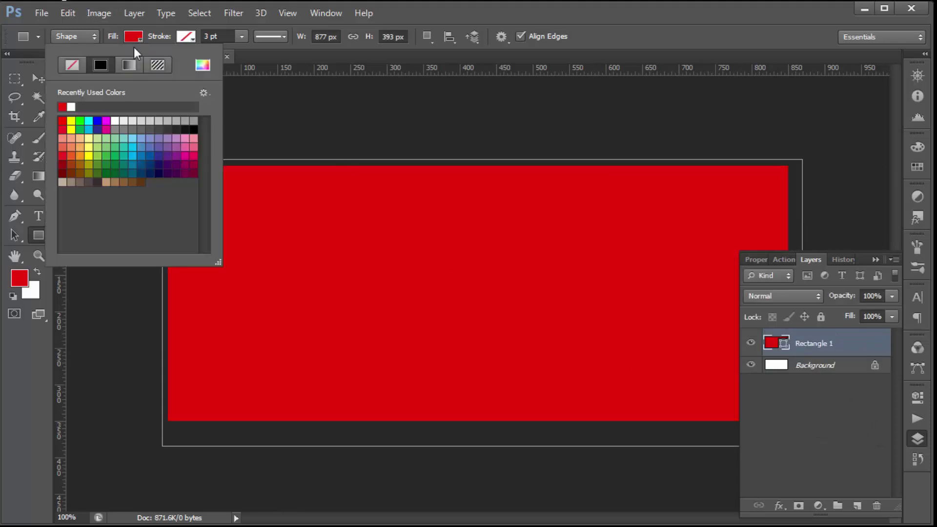
pyautogui.click(135, 150)
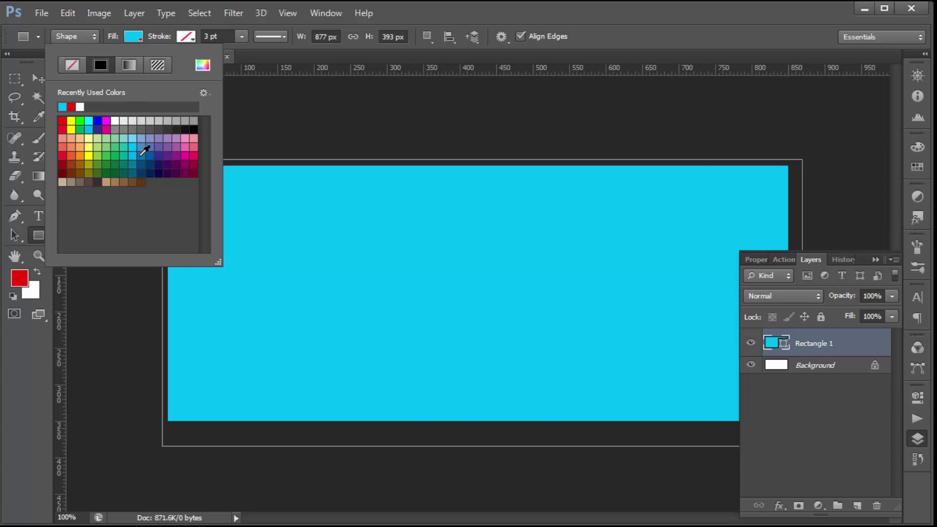
pyautogui.click(145, 40)
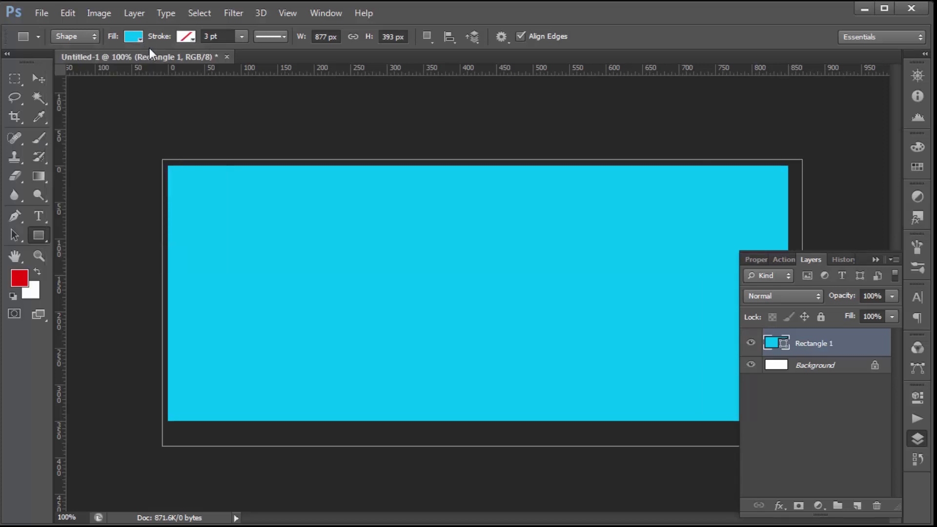
# Place image 3796929 above Rectangle 1 and drag it to the canvas's left edge
pyautogui.press('v')
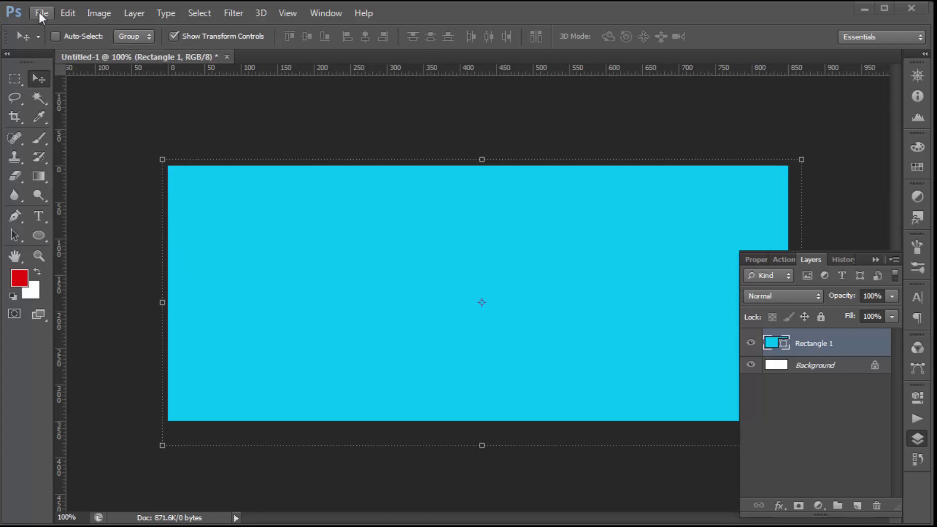
pyautogui.click(41, 13)
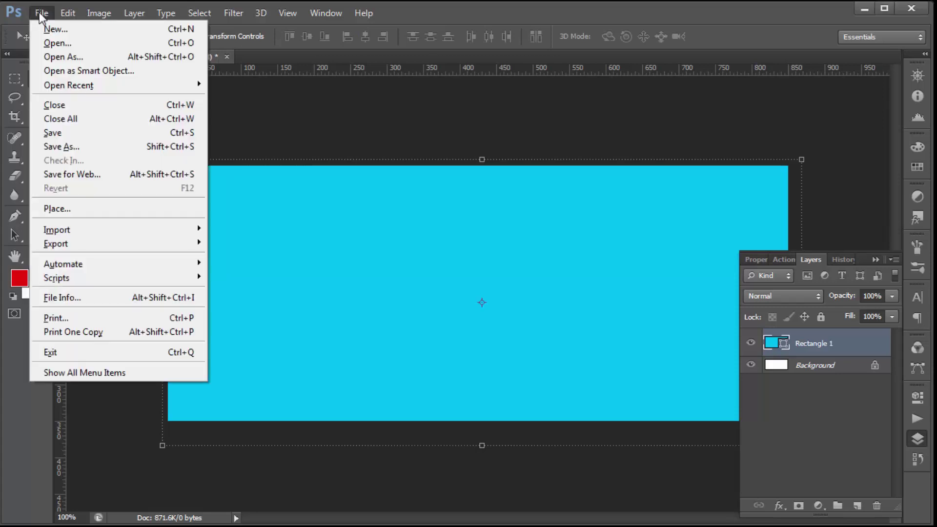
pyautogui.click(75, 210)
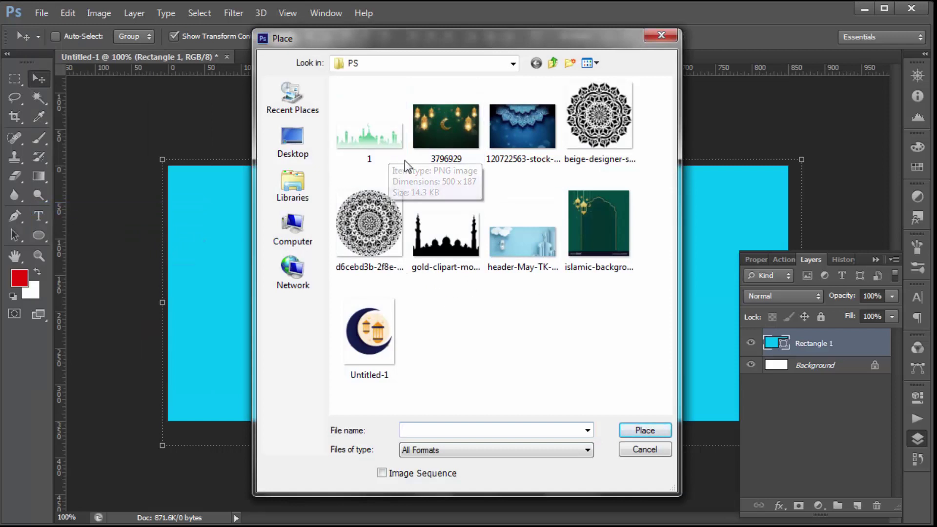
pyautogui.click(434, 111)
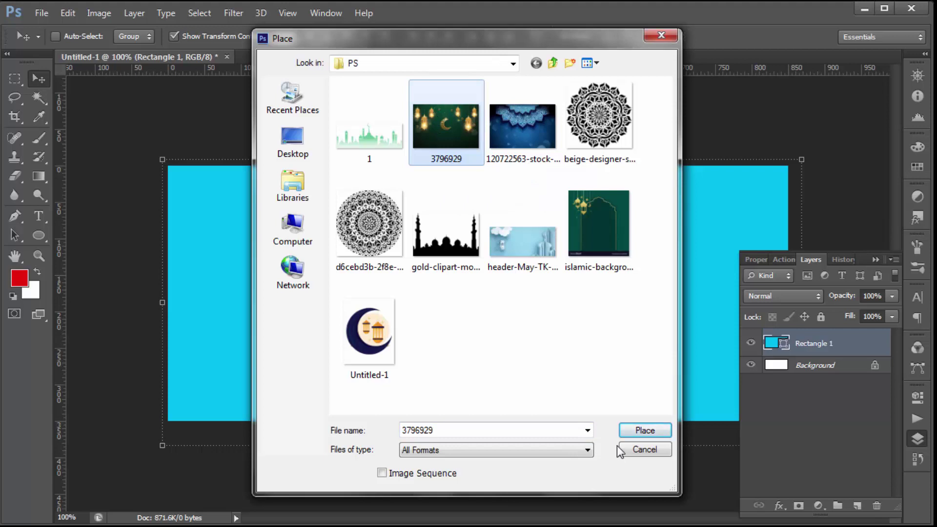
pyautogui.click(644, 430)
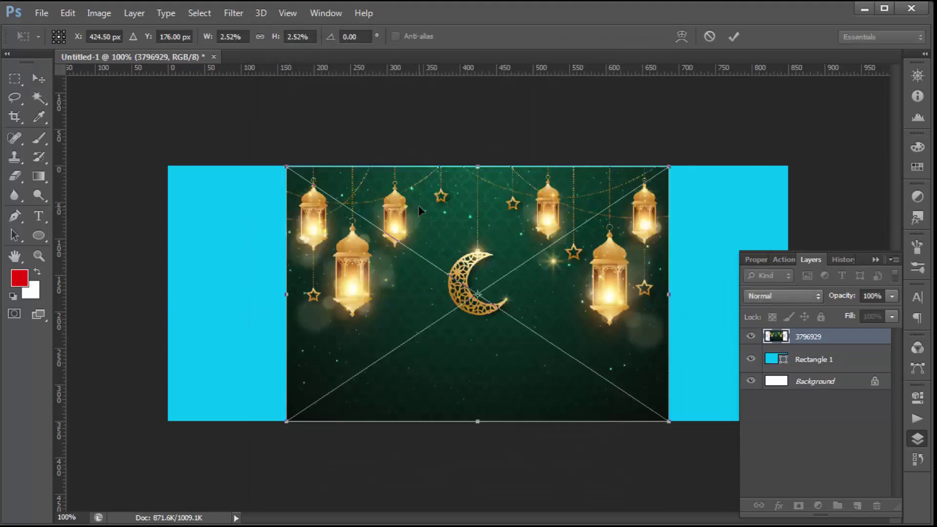
pyautogui.click(734, 36)
pyautogui.moveTo(529, 215); pyautogui.dragTo(410, 214)
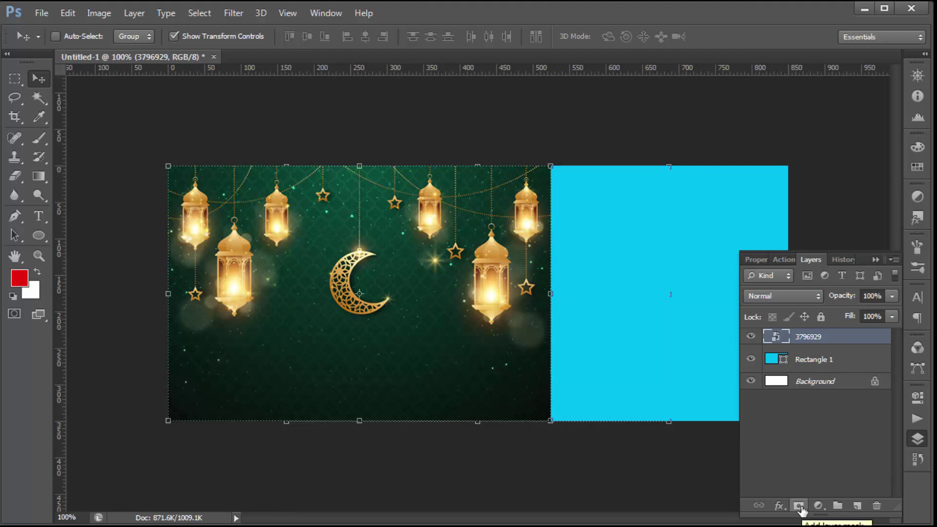
# Add a layer mask to image 3796929 and drag black-to-white gradients across it
pyautogui.click(799, 506)
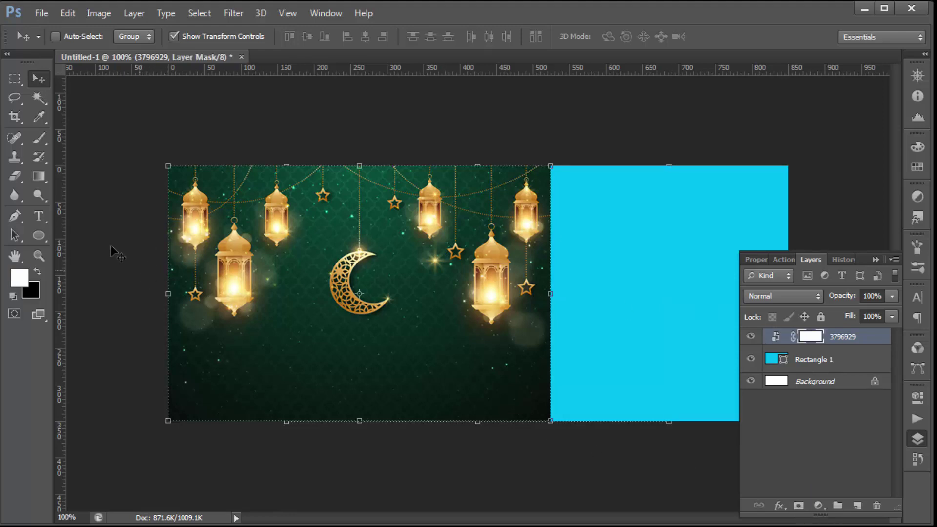
pyautogui.click(43, 177)
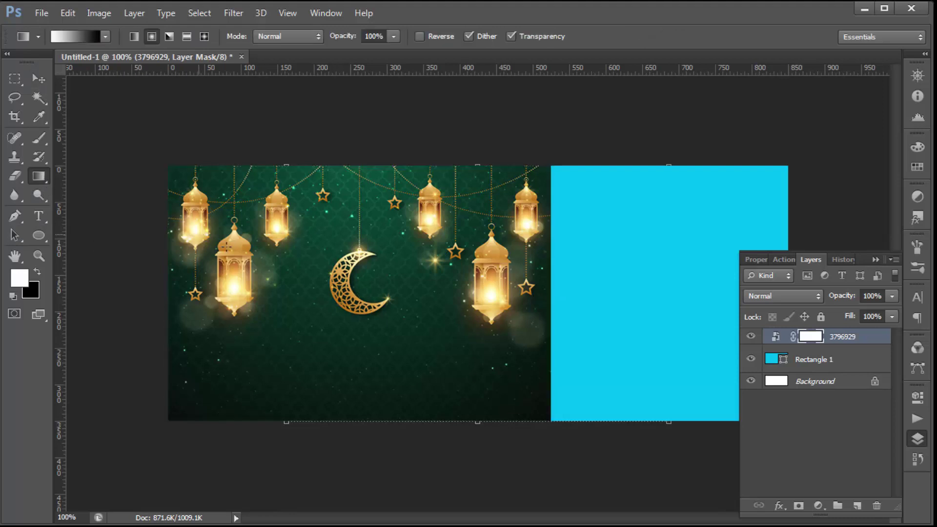
pyautogui.moveTo(226, 246); pyautogui.dragTo(411, 327)
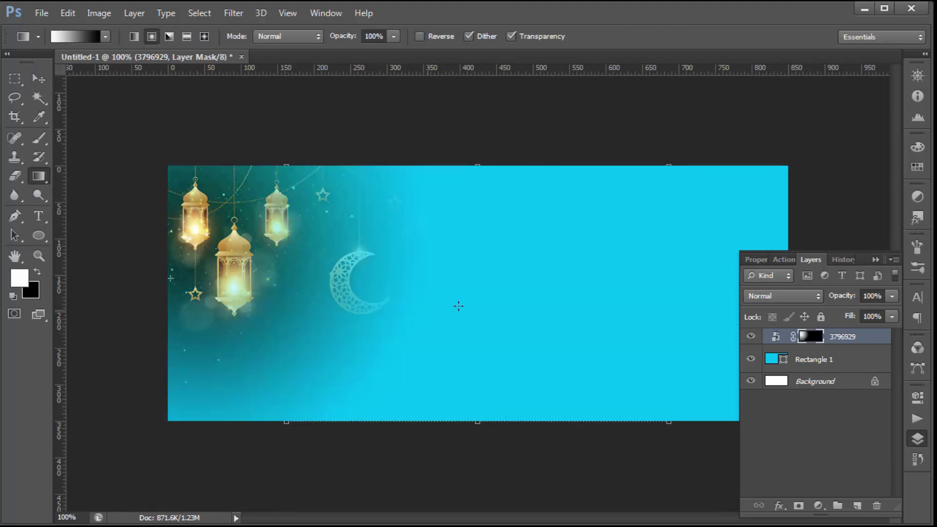
pyautogui.moveTo(341, 302); pyautogui.dragTo(504, 300)
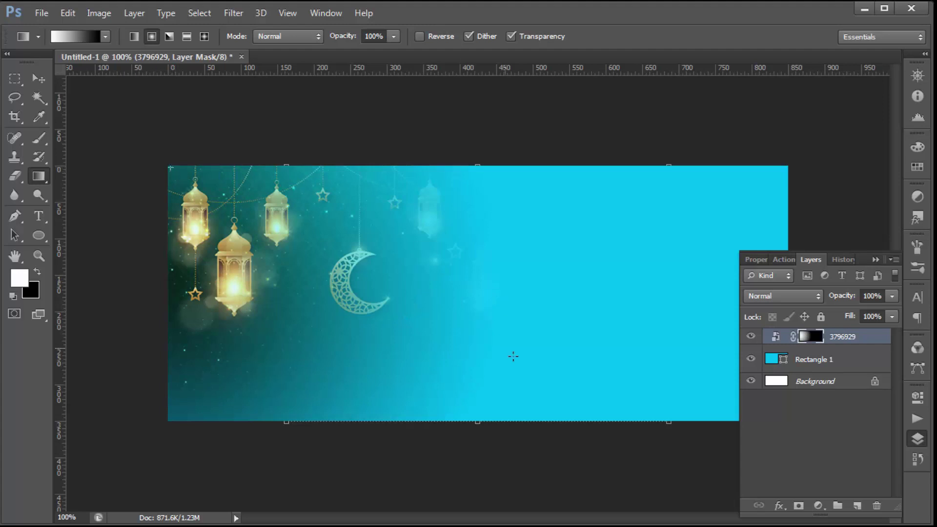
pyautogui.moveTo(430, 359); pyautogui.dragTo(545, 367)
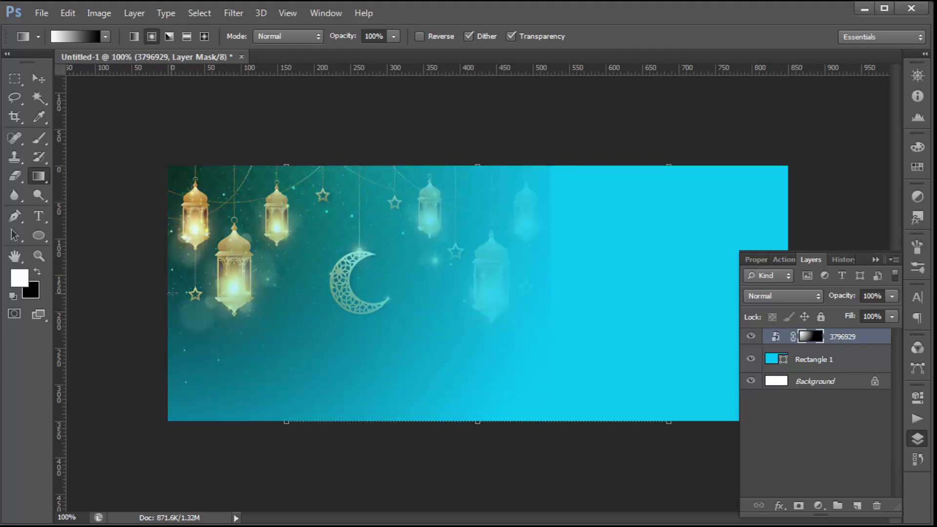
# Redraw the mask gradient until the fade ends just past the moon
pyautogui.moveTo(172, 295); pyautogui.dragTo(486, 296)
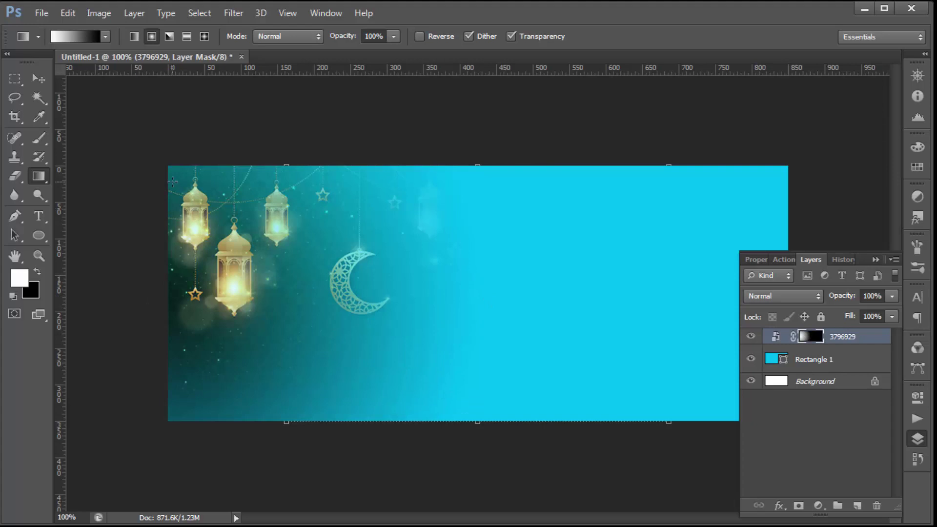
pyautogui.moveTo(220, 273); pyautogui.dragTo(547, 271)
pyautogui.moveTo(166, 267); pyautogui.dragTo(671, 321)
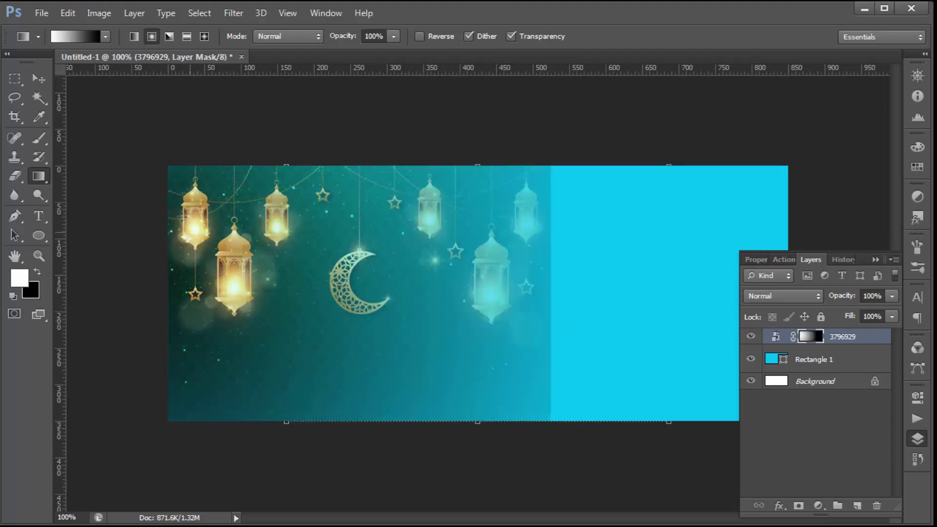
pyautogui.moveTo(171, 180); pyautogui.dragTo(566, 418)
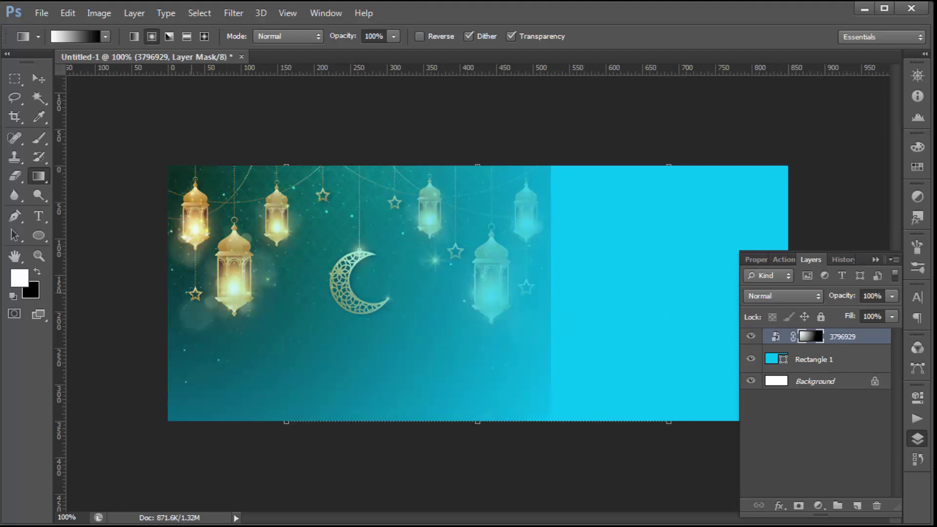
pyautogui.moveTo(303, 296); pyautogui.dragTo(410, 288)
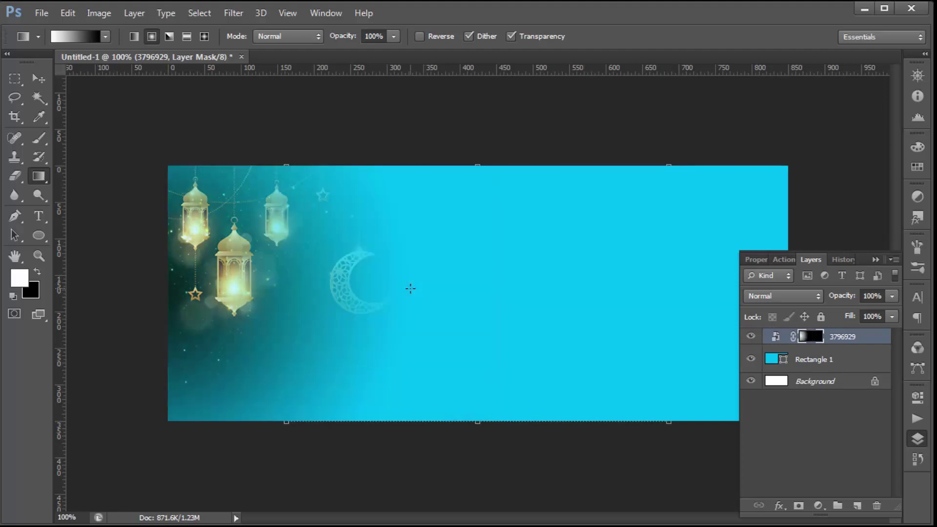
pyautogui.moveTo(193, 293); pyautogui.dragTo(412, 291)
# Draw a large red Ellipse 1 over the banner's right side and nudge it up-left
pyautogui.click(46, 240)
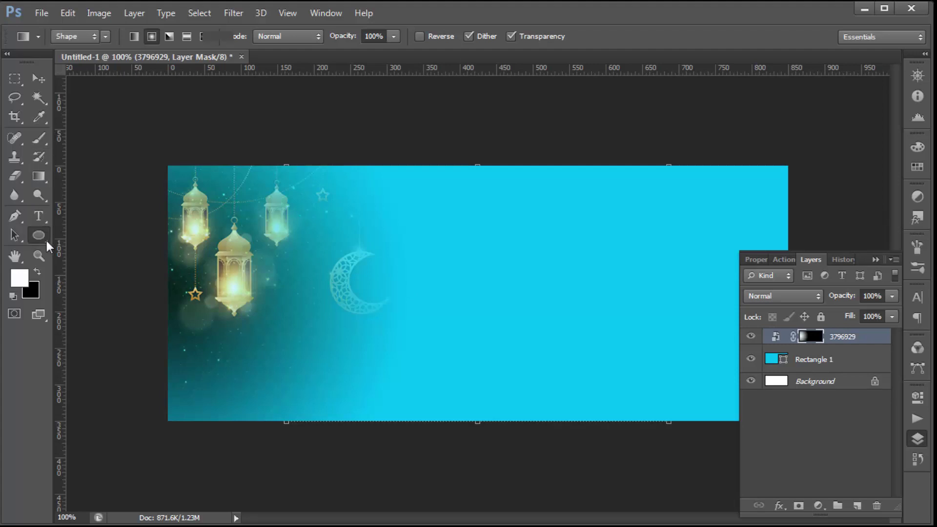
pyautogui.click(104, 259)
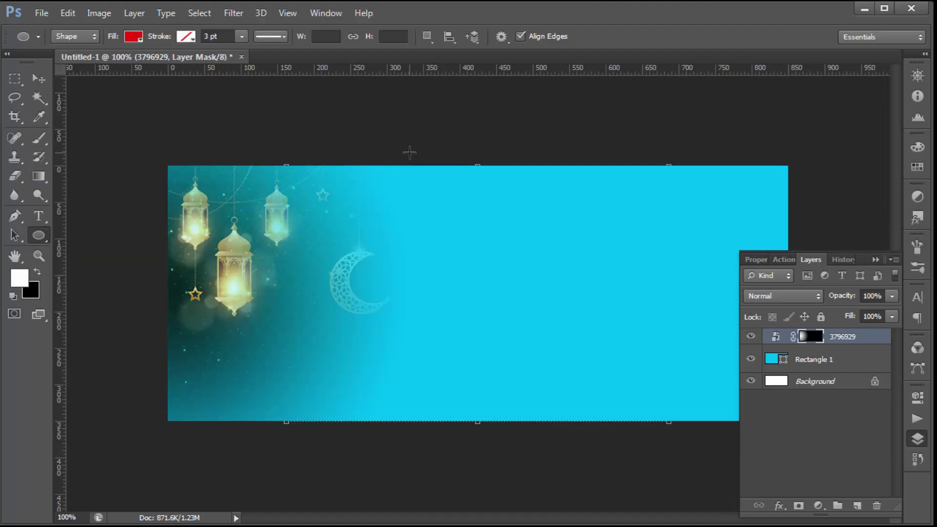
pyautogui.moveTo(400, 156); pyautogui.dragTo(864, 522)
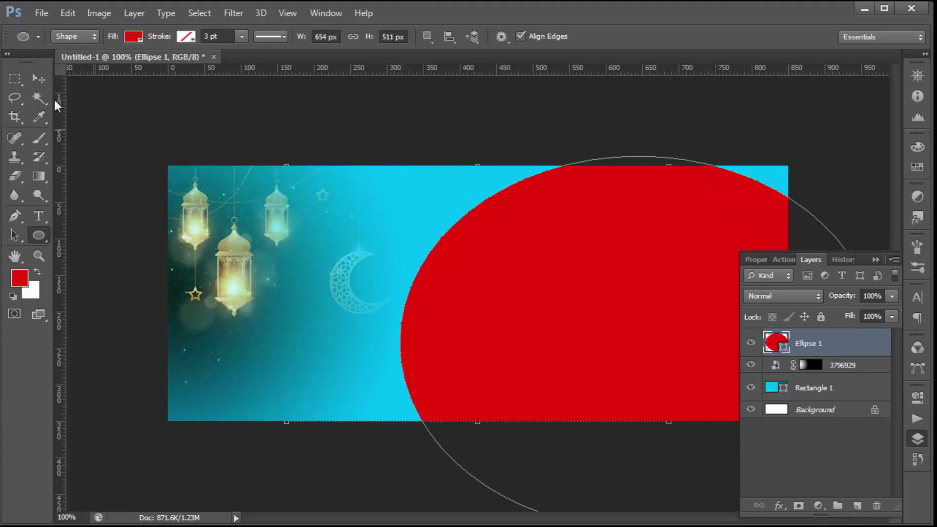
pyautogui.click(39, 78)
pyautogui.moveTo(677, 285)
pyautogui.mouseDown()
pyautogui.moveTo(657, 258)
pyautogui.moveTo(628, 264)
pyautogui.mouseUp()
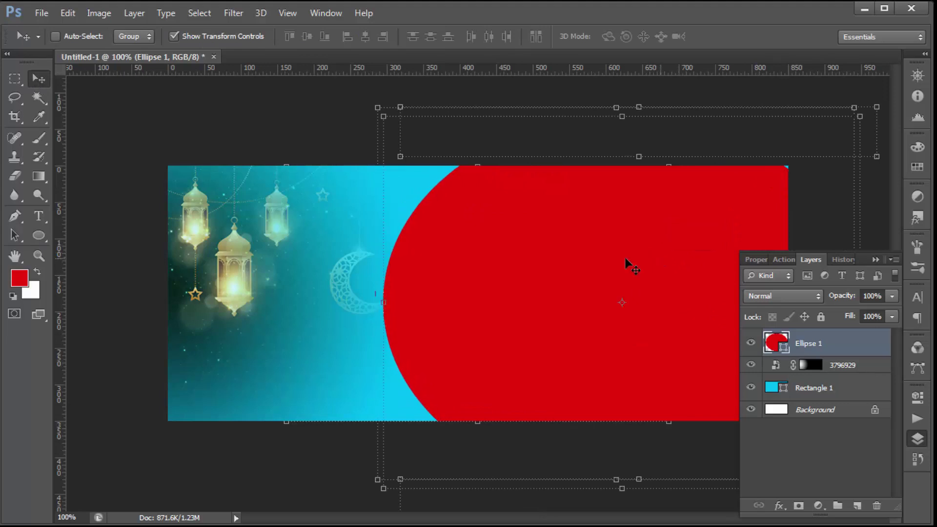
pyautogui.hotkey('ctrl', 't')
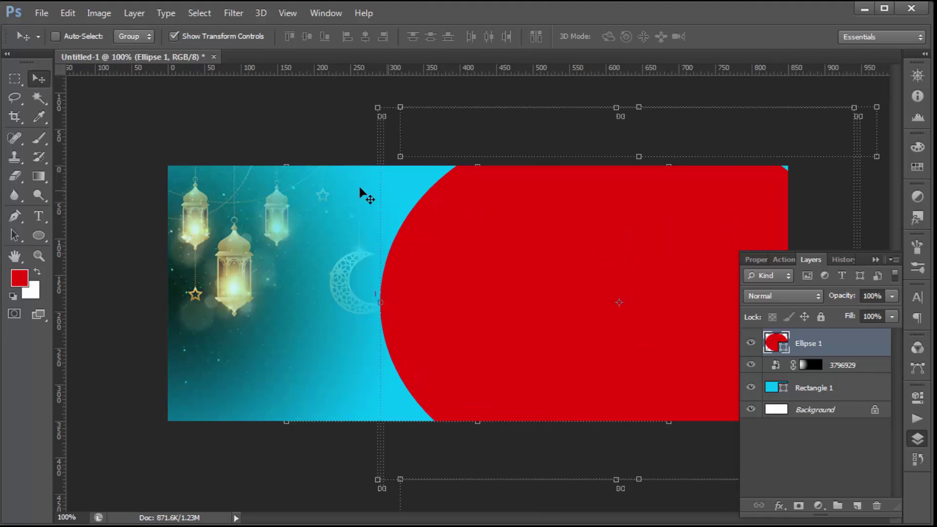
# Place the header-May-TK-2020 paper-cloud lantern image and shift it right over the ellipse
pyautogui.click(41, 14)
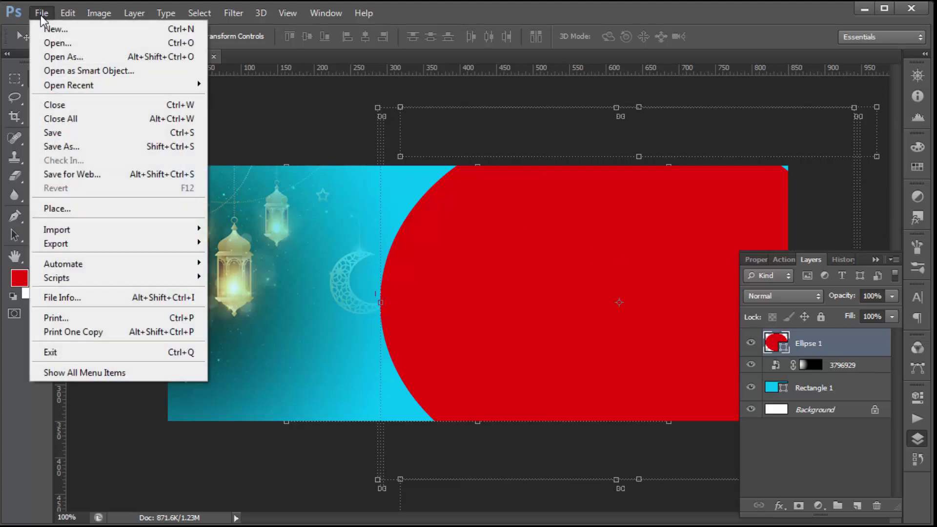
pyautogui.click(65, 209)
pyautogui.click(536, 259)
pyautogui.click(639, 429)
pyautogui.moveTo(385, 277)
pyautogui.mouseDown()
pyautogui.moveTo(413, 282)
pyautogui.moveTo(426, 270)
pyautogui.mouseUp()
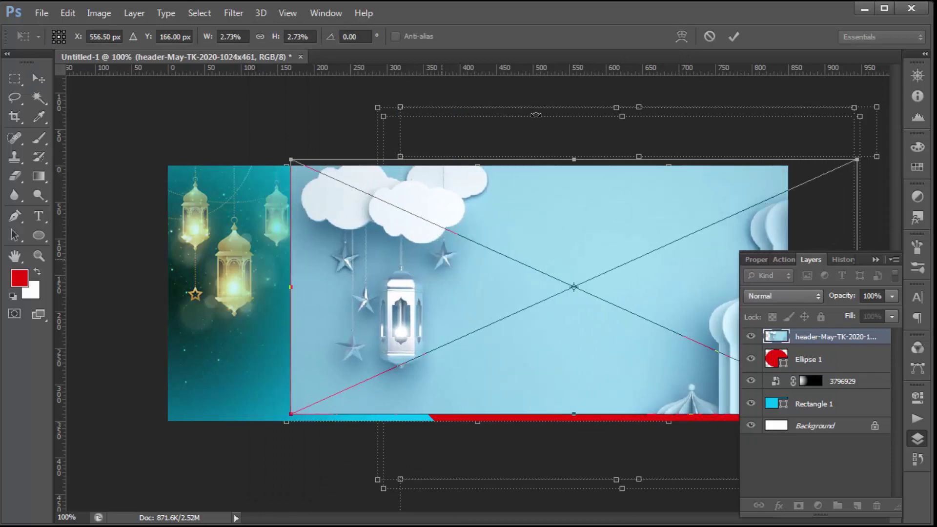
pyautogui.click(733, 37)
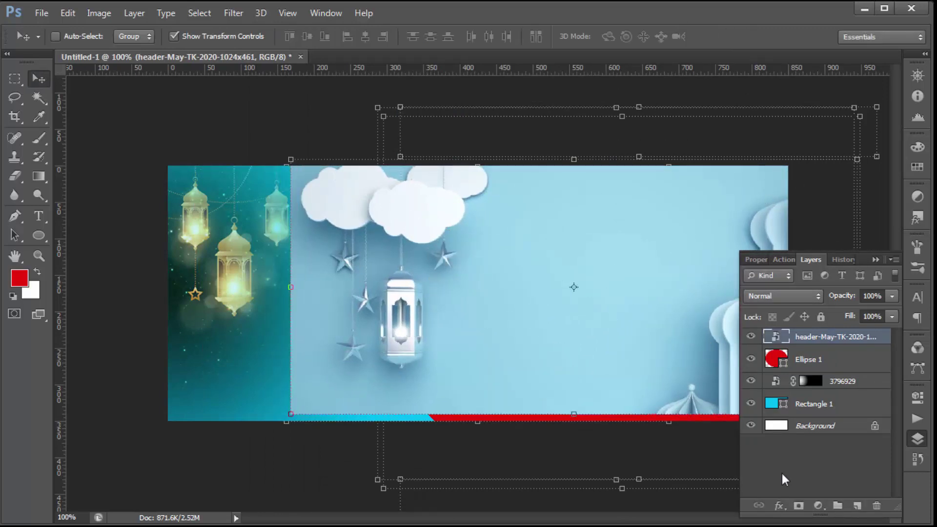
# Clip the header-May-TK-2020 layer into Ellipse 1 with Create Clipping Mask
pyautogui.rightClick(839, 341)
pyautogui.click(849, 341)
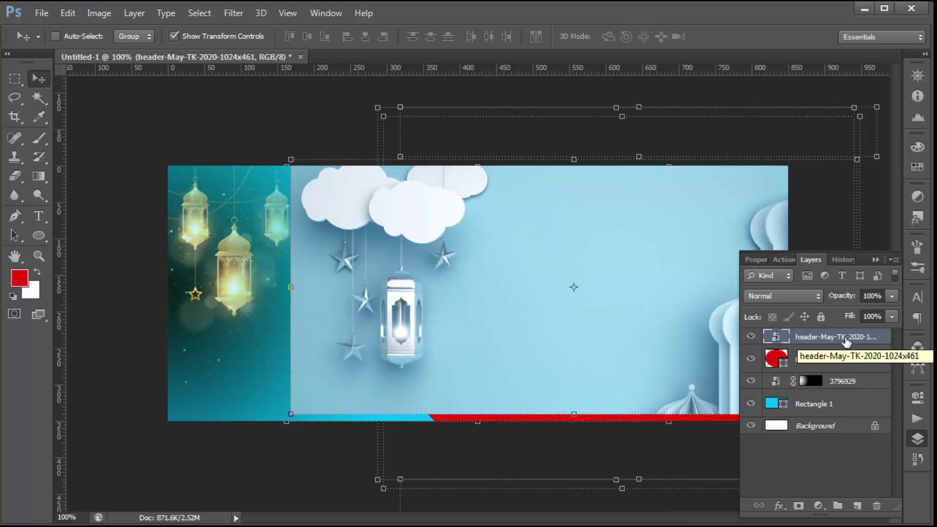
pyautogui.rightClick(843, 337)
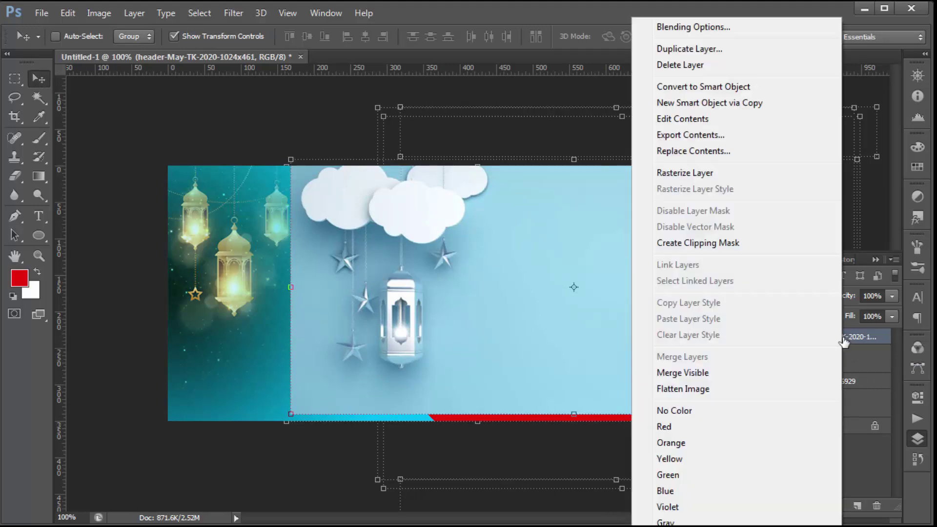
pyautogui.click(699, 244)
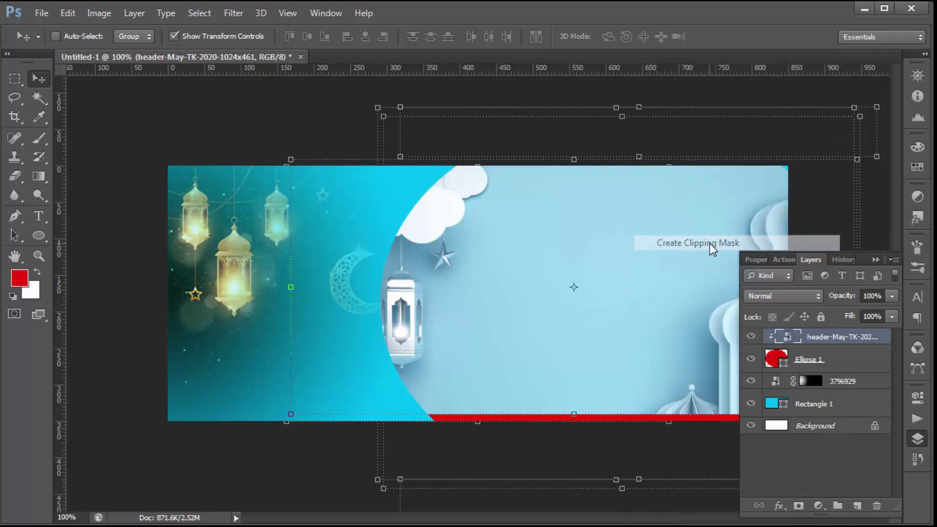
# Nudge the clipped header image, then draw a red five-sided polygon on the left
pyautogui.moveTo(605, 283)
pyautogui.mouseDown()
pyautogui.moveTo(595, 276)
pyautogui.moveTo(606, 276)
pyautogui.mouseUp()
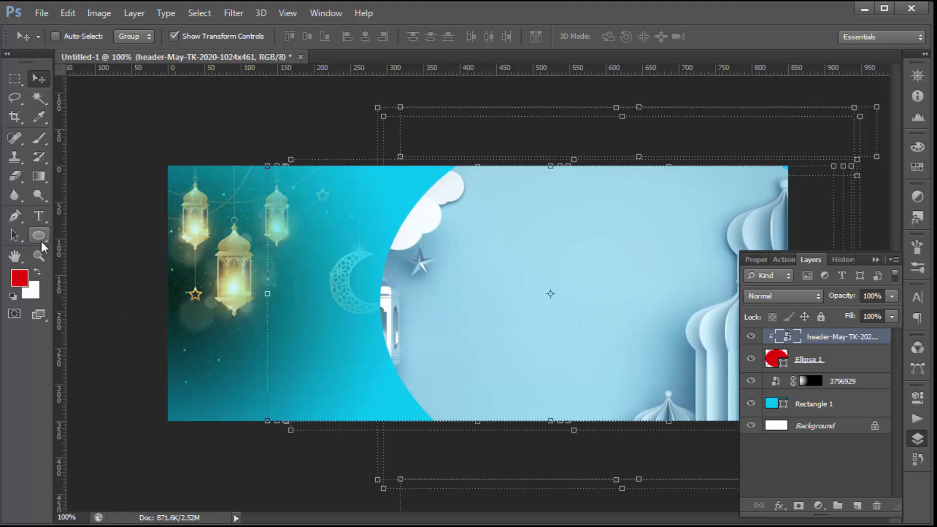
pyautogui.moveTo(41, 239); pyautogui.dragTo(67, 245)
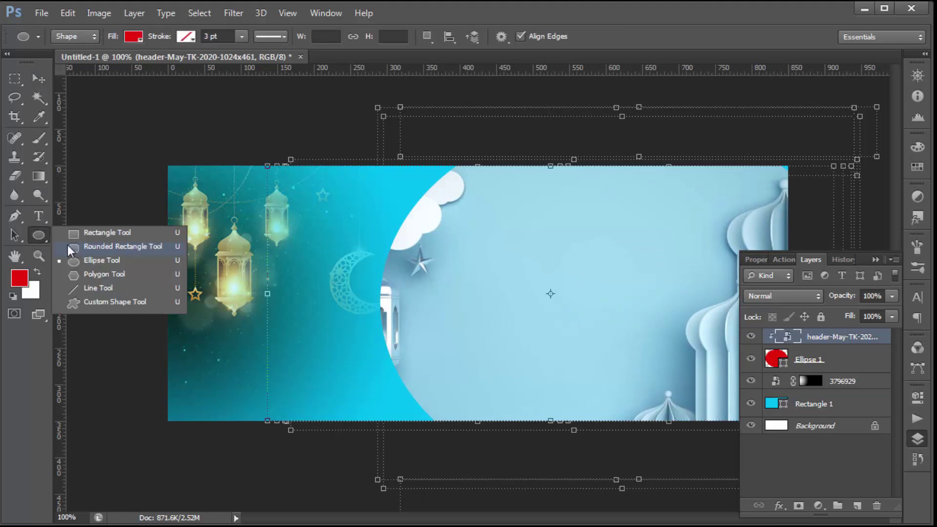
pyautogui.click(81, 277)
pyautogui.moveTo(338, 244); pyautogui.dragTo(396, 322)
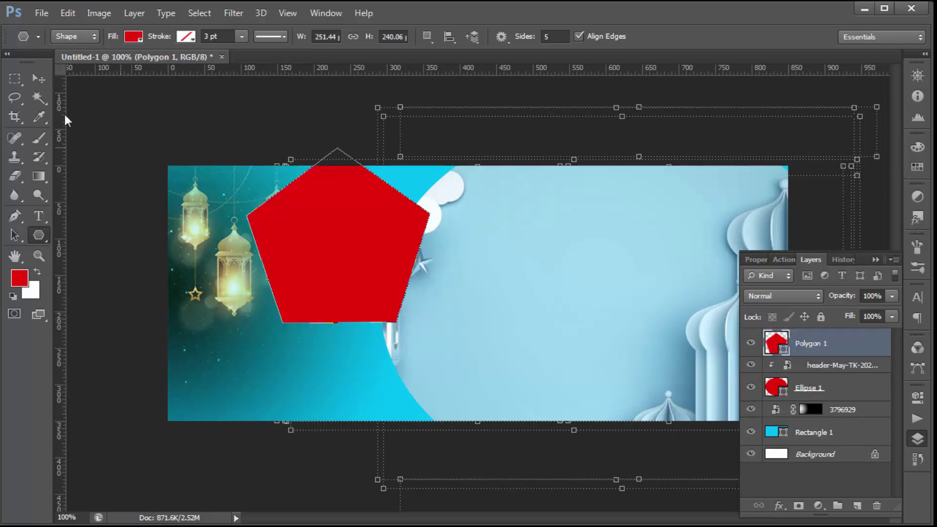
# Move the pentagon down-right and scale it up to about 115%
pyautogui.click(39, 79)
pyautogui.moveTo(372, 223); pyautogui.dragTo(415, 291)
pyautogui.hotkey('ctrl', 't')
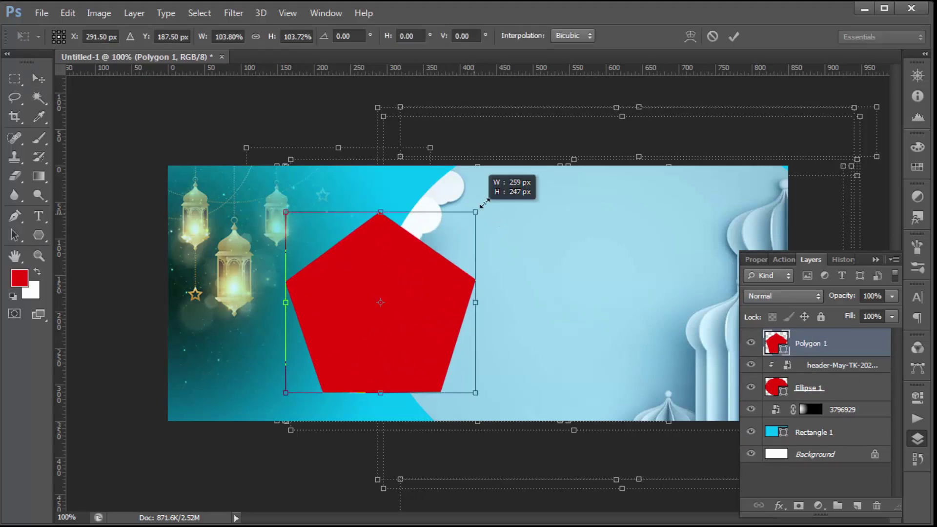
pyautogui.moveTo(471, 215); pyautogui.dragTo(486, 201)
pyautogui.moveTo(363, 297); pyautogui.dragTo(370, 288)
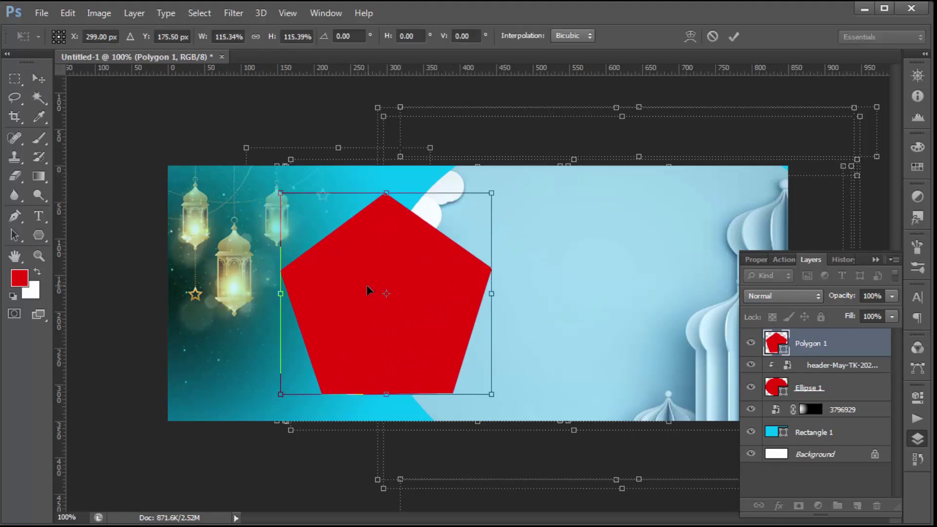
pyautogui.press('Return')
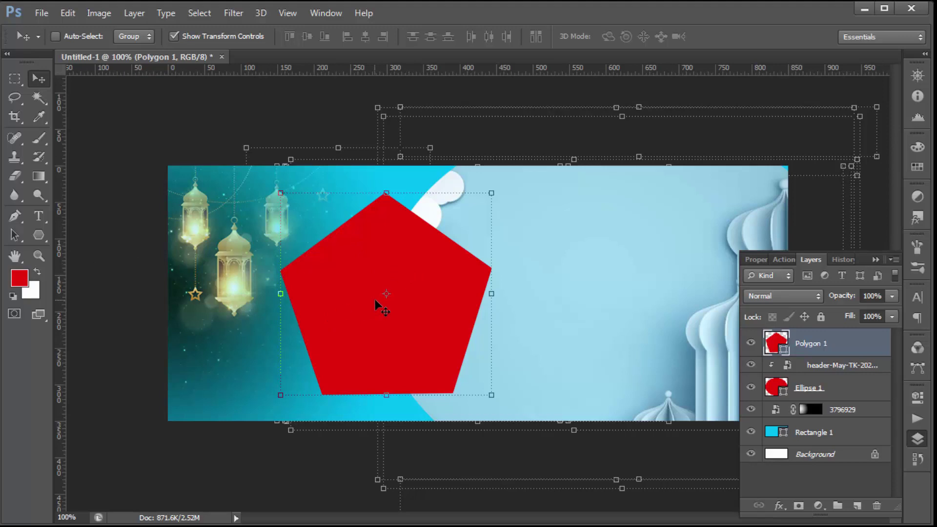
pyautogui.click(40, 236)
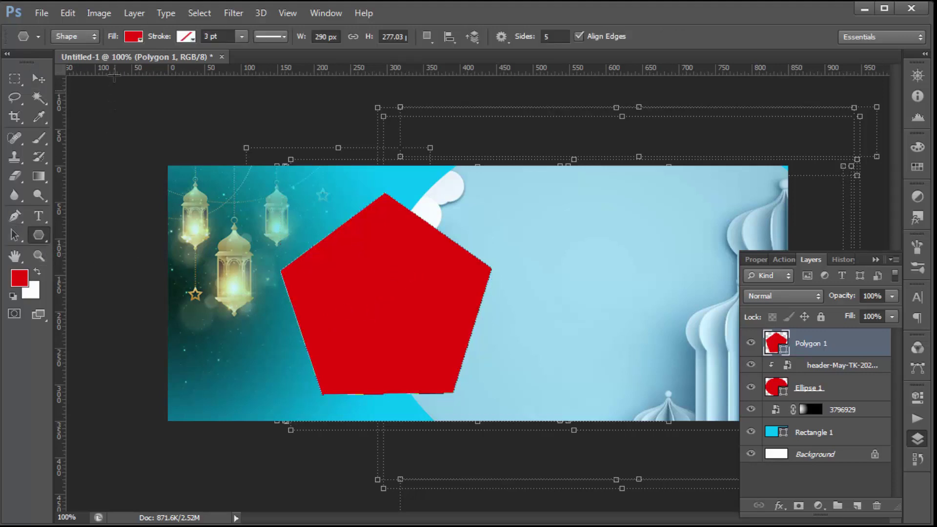
# Change Polygon 1's fill colour from red to white
pyautogui.click(140, 39)
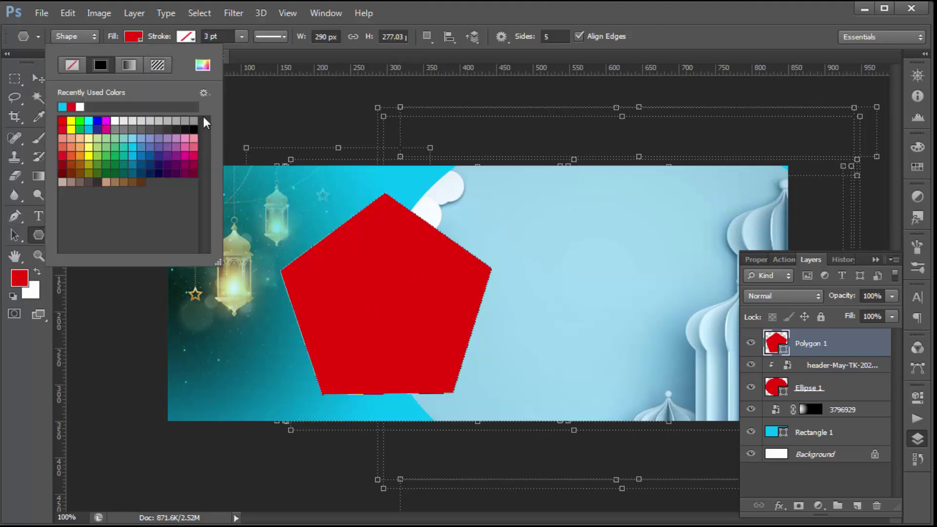
pyautogui.click(116, 120)
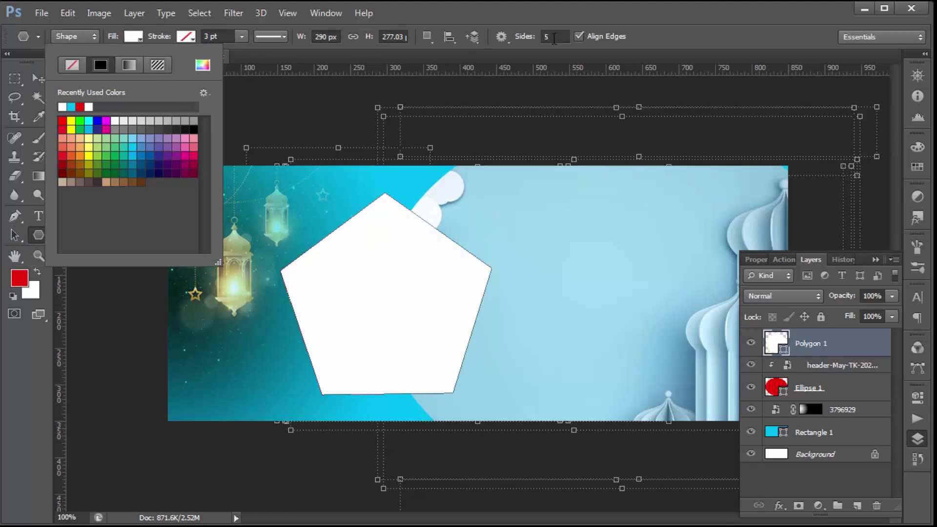
pyautogui.click(141, 39)
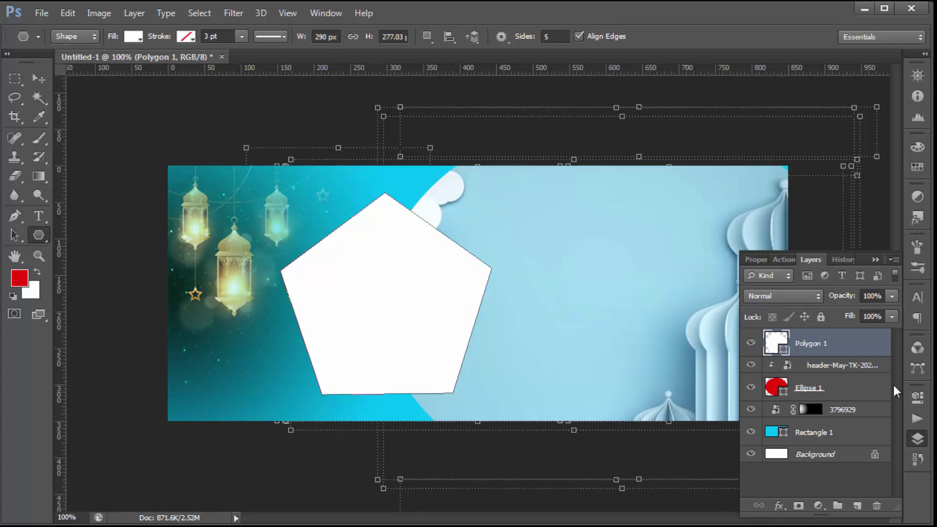
# Add a Drop Shadow to Polygon 1 with Size and Spread raised to 35%
pyautogui.doubleClick(861, 345)
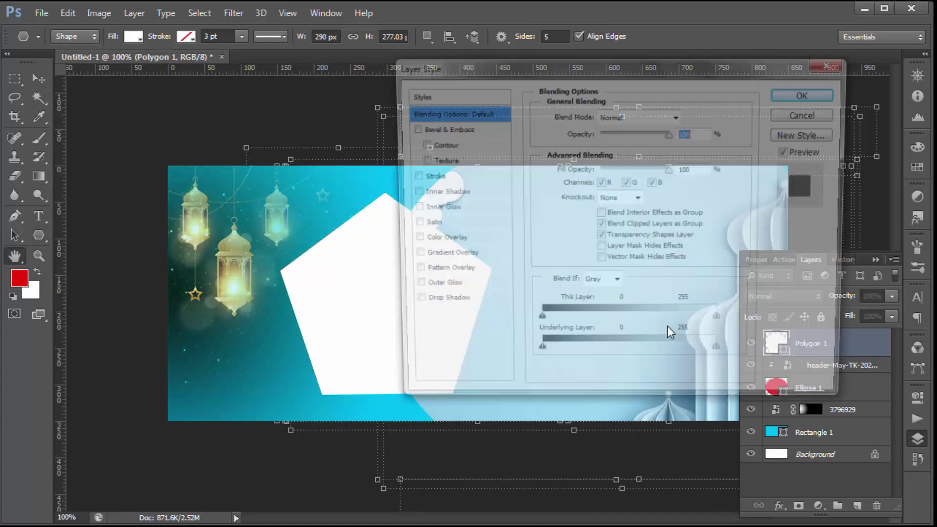
pyautogui.moveTo(490, 70); pyautogui.dragTo(597, 14)
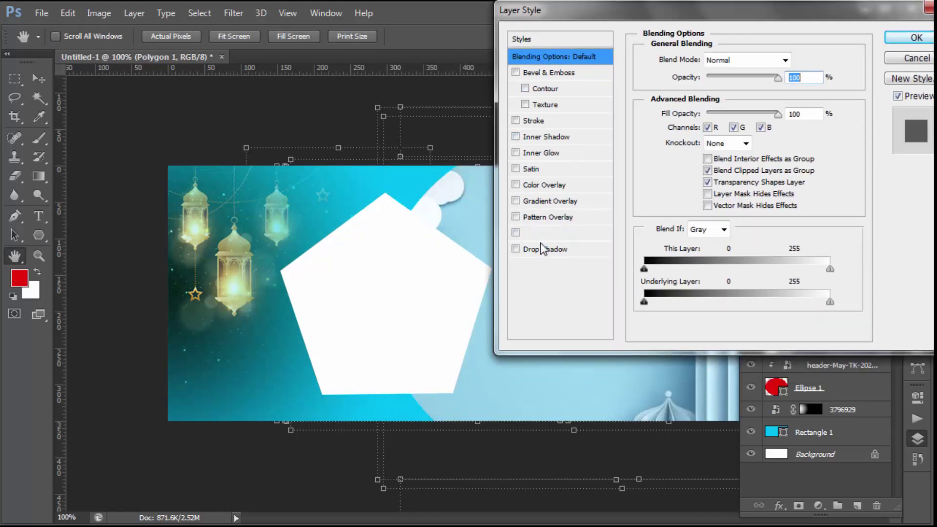
pyautogui.click(515, 249)
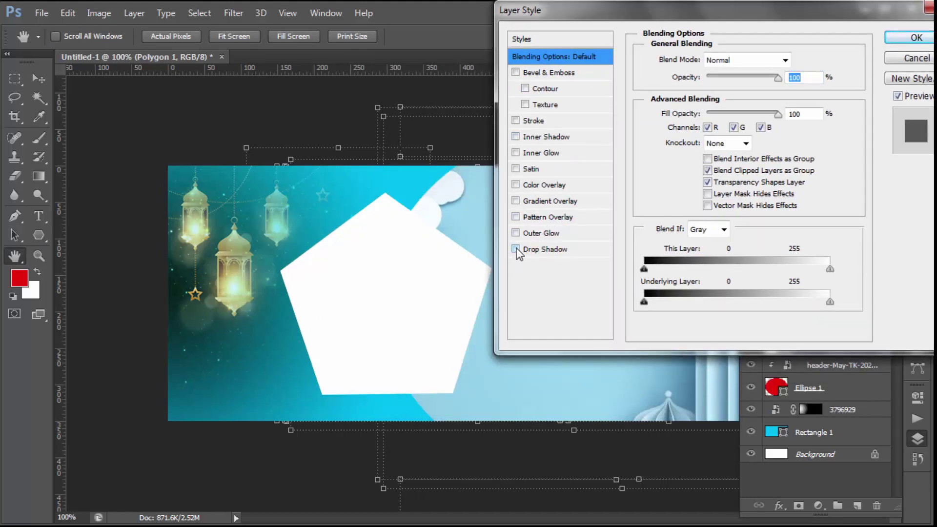
pyautogui.click(545, 249)
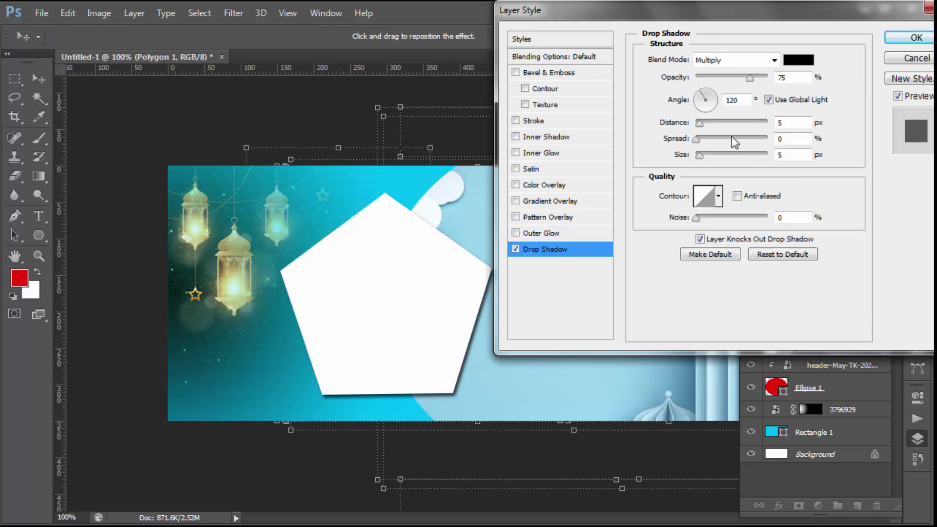
pyautogui.moveTo(701, 155); pyautogui.dragTo(707, 156)
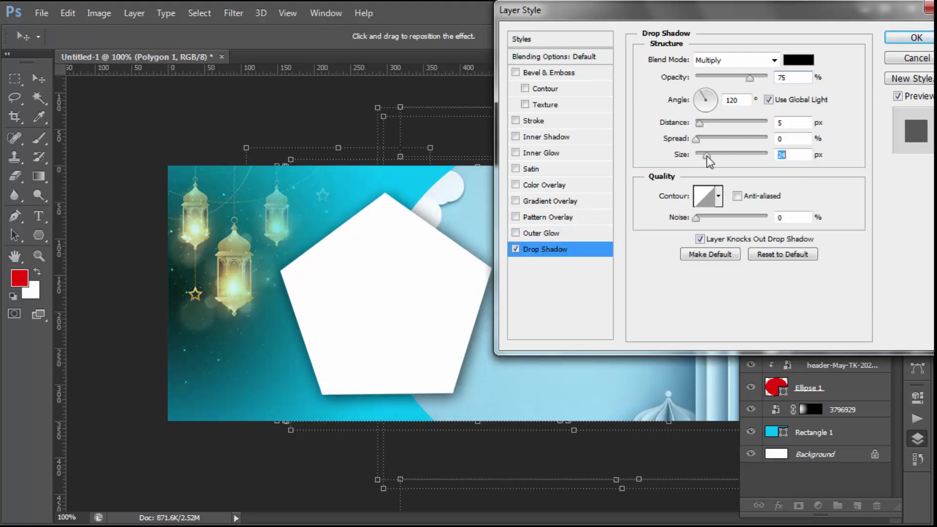
pyautogui.moveTo(707, 138); pyautogui.dragTo(720, 139)
pyautogui.click(915, 39)
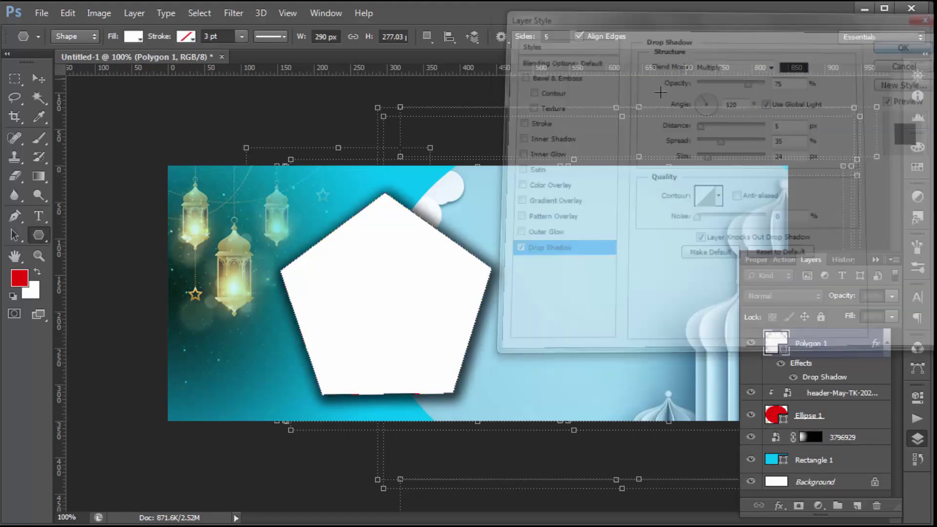
pyautogui.click(44, 14)
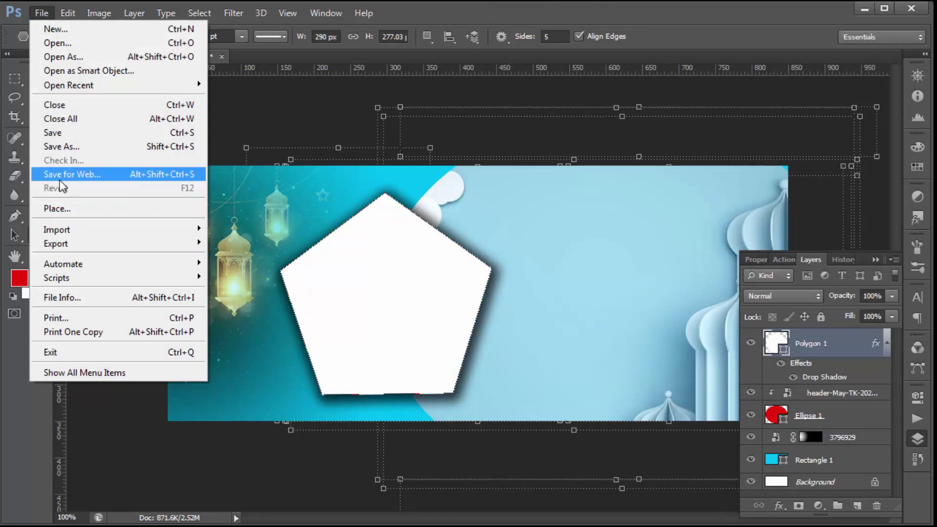
# Place the crescent-moon lantern image Untitled-1 into the banner
pyautogui.click(56, 208)
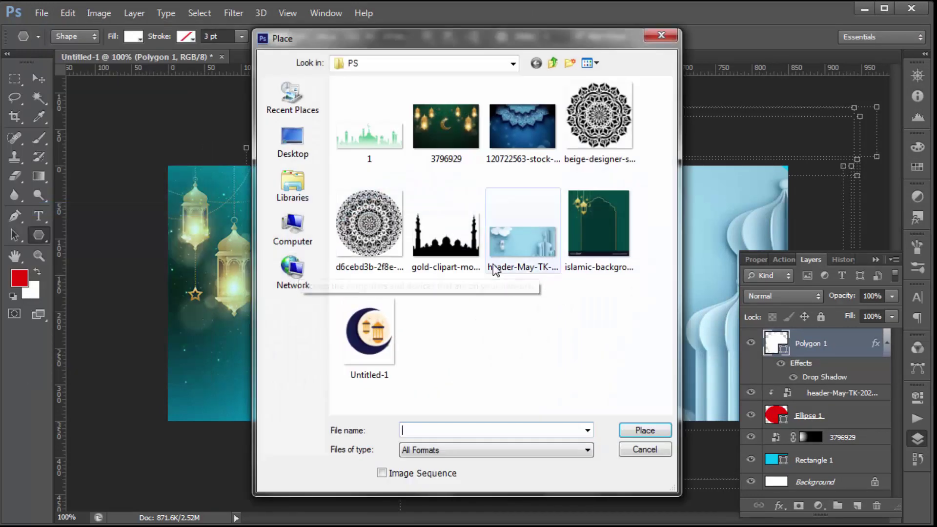
pyautogui.click(369, 337)
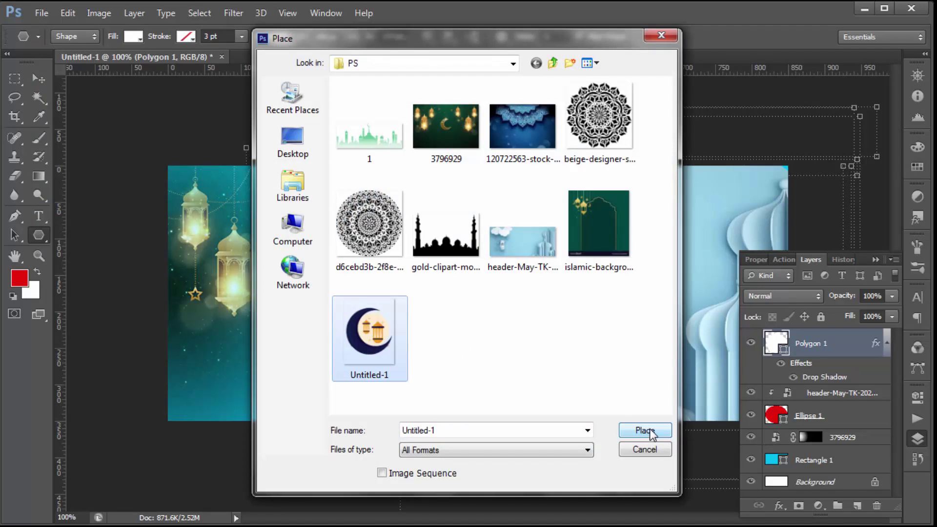
pyautogui.click(644, 430)
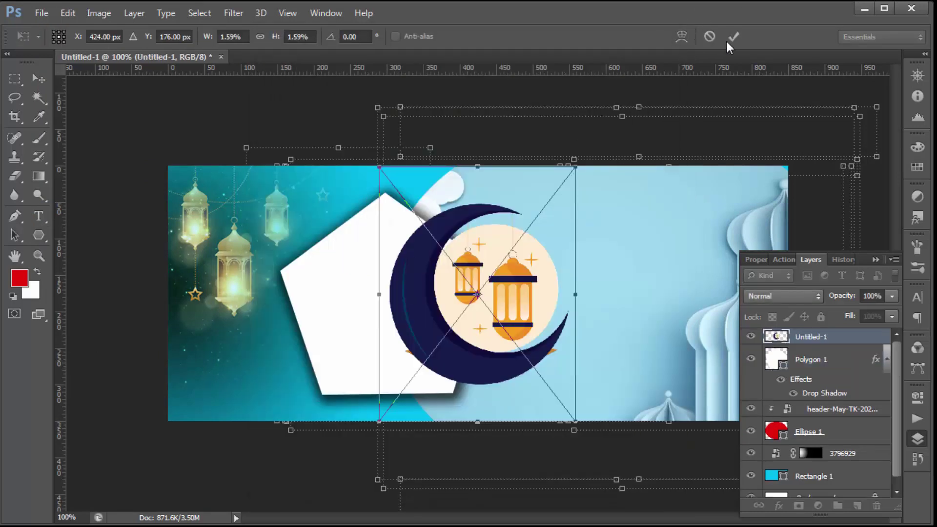
pyautogui.click(732, 37)
# Scale the moon graphic down and position it inside the white pentagon
pyautogui.click(39, 78)
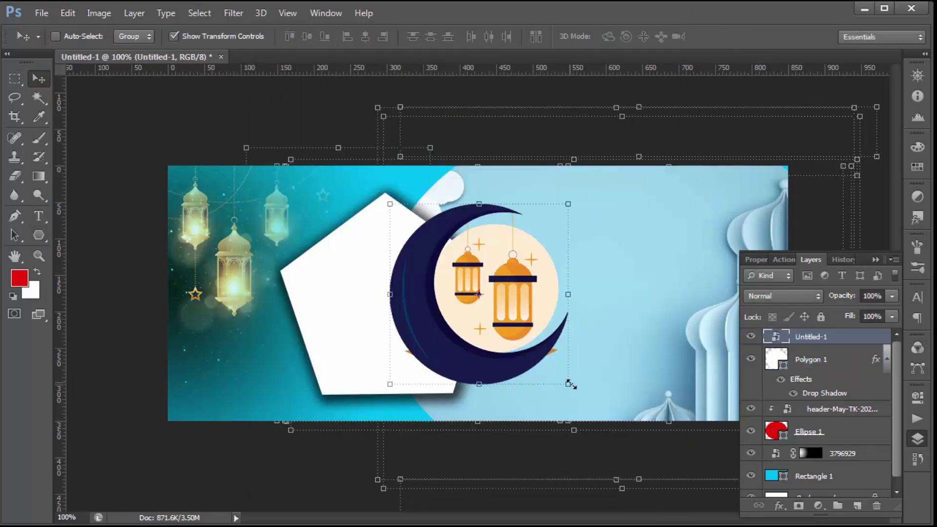
pyautogui.moveTo(570, 384)
pyautogui.mouseDown()
pyautogui.moveTo(547, 393)
pyautogui.moveTo(505, 339)
pyautogui.mouseUp()
pyautogui.moveTo(440, 257); pyautogui.dragTo(398, 319)
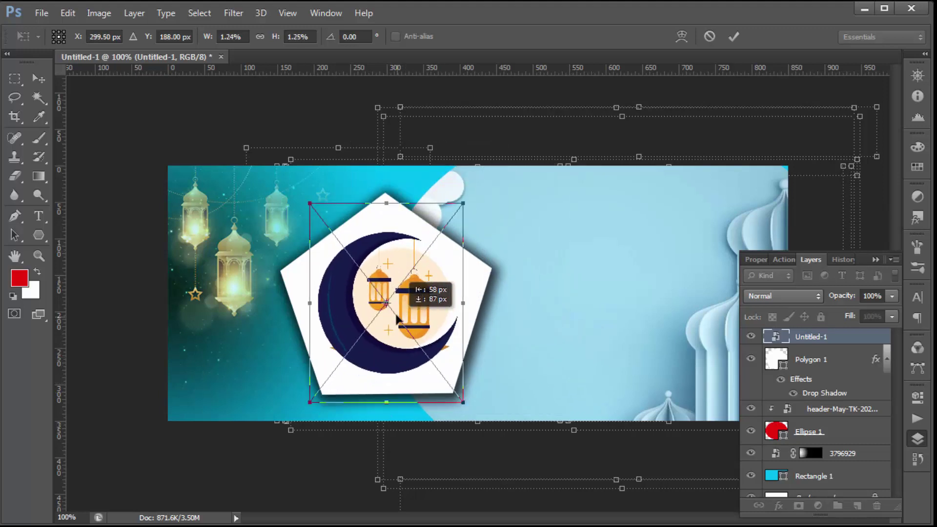
pyautogui.click(733, 37)
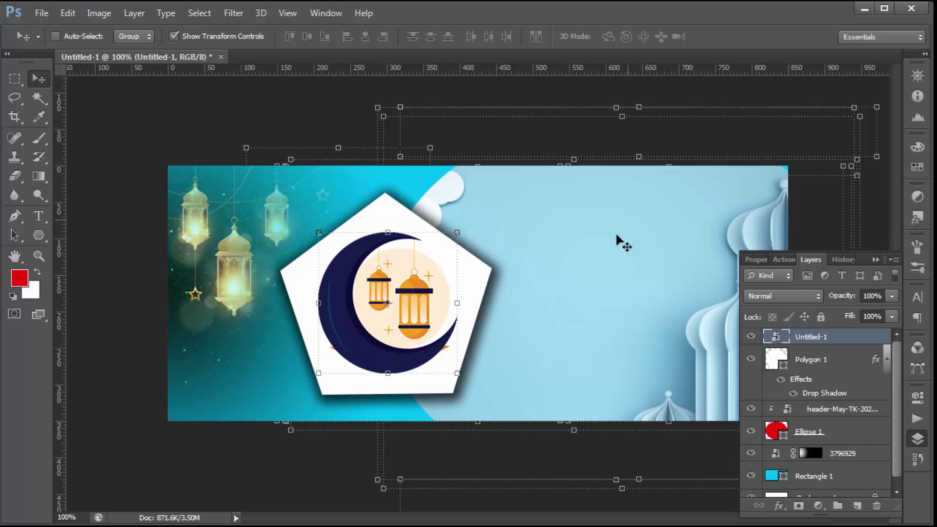
pyautogui.keyDown('alt'); pyautogui.click(611, 255); pyautogui.keyUp('alt')
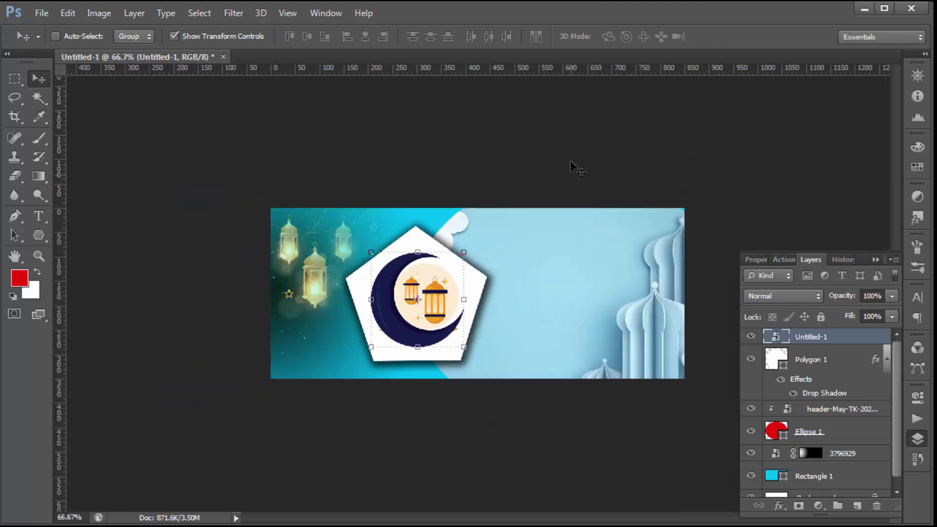
pyautogui.hotkey('ctrl', '+')
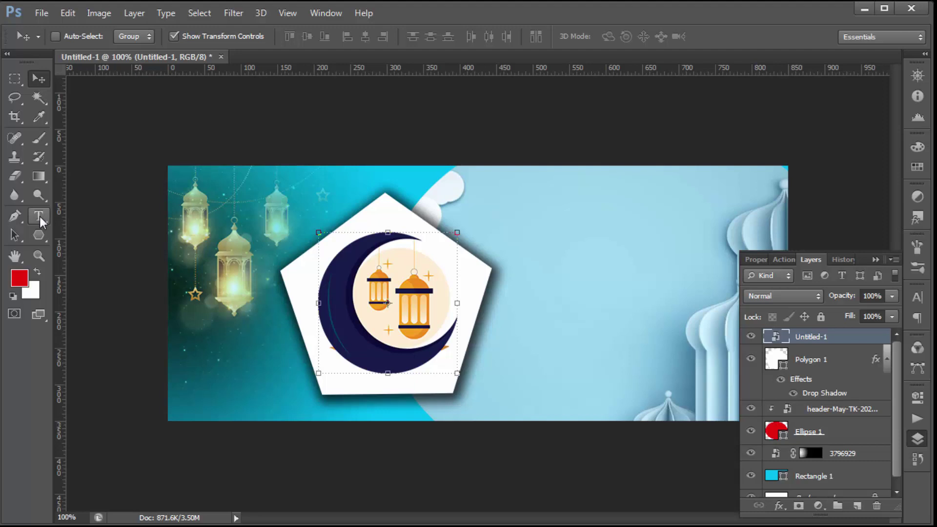
# Type 'Eid' to the right of the pentagon and move it down and left
pyautogui.click(41, 220)
pyautogui.click(541, 234)
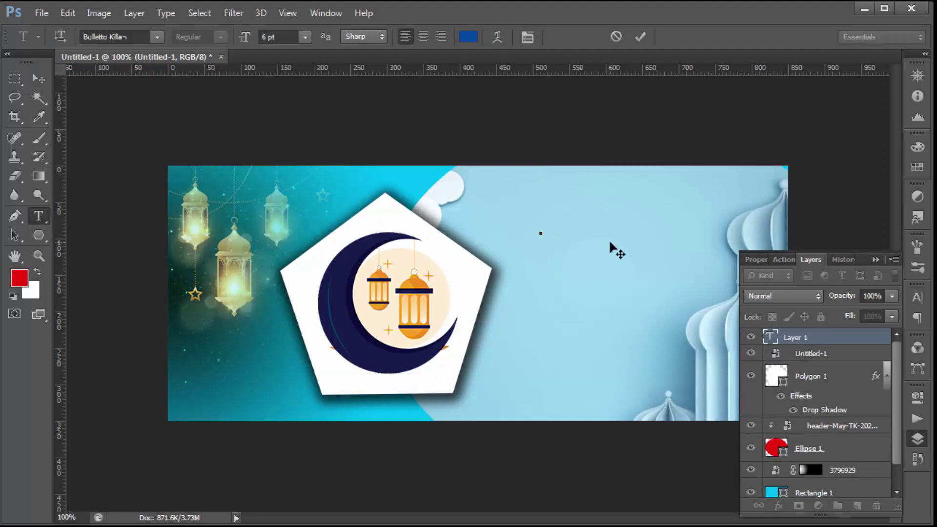
pyautogui.write('Eid')
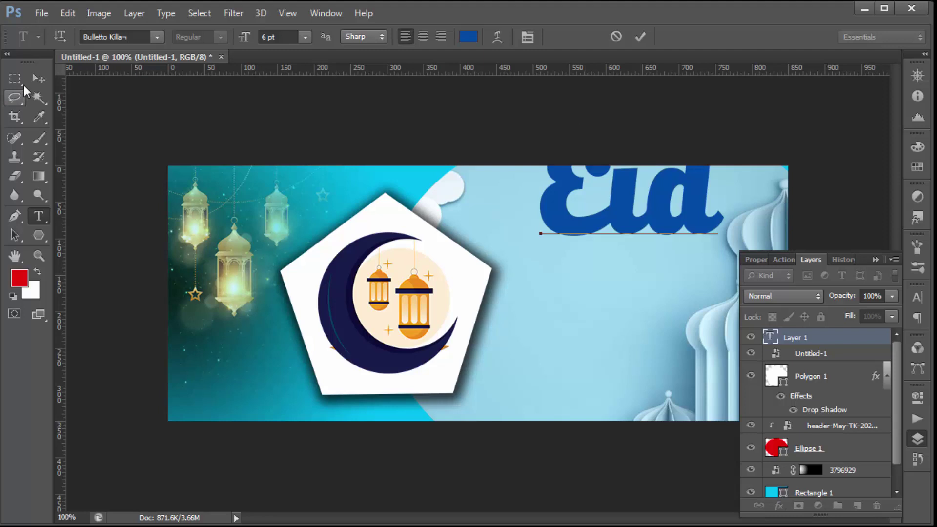
pyautogui.click(38, 78)
pyautogui.moveTo(671, 197); pyautogui.dragTo(643, 261)
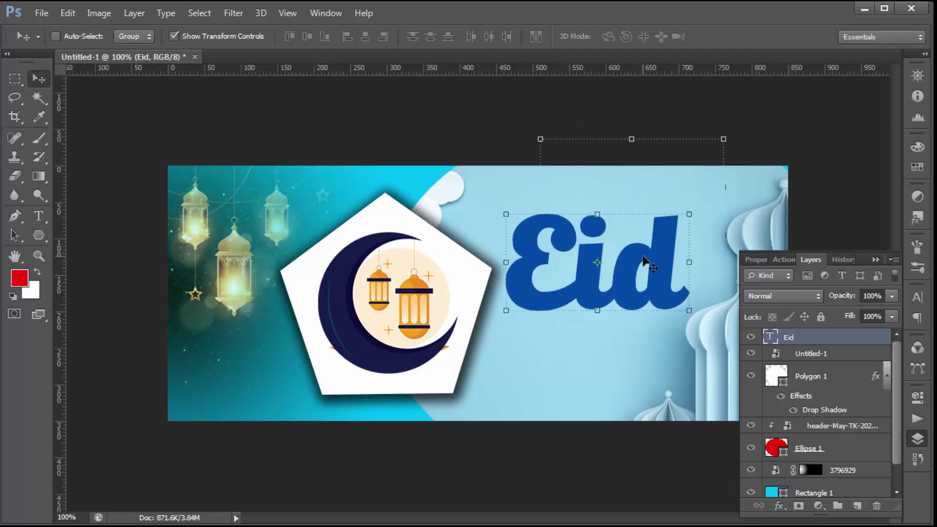
# Add 'Mubarak' as a new text layer below Eid
pyautogui.click(39, 216)
pyautogui.click(500, 372)
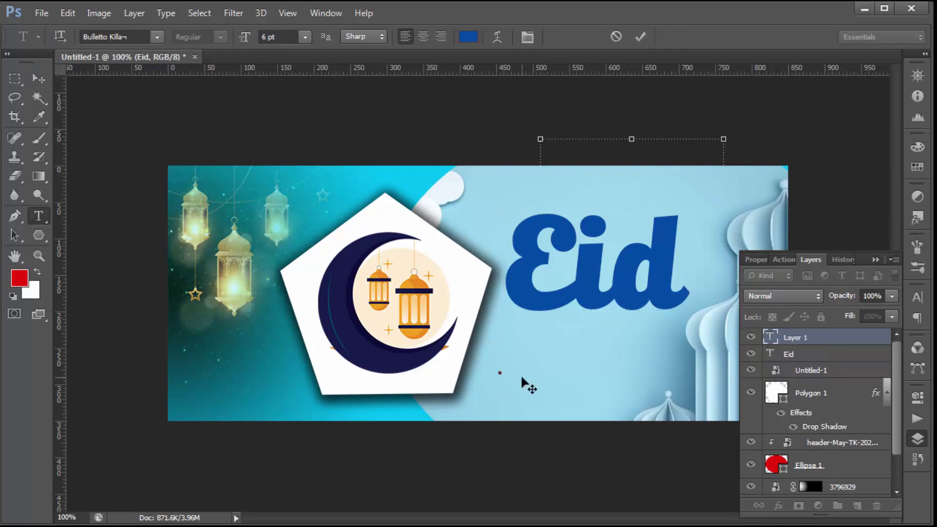
pyautogui.write('Mu')
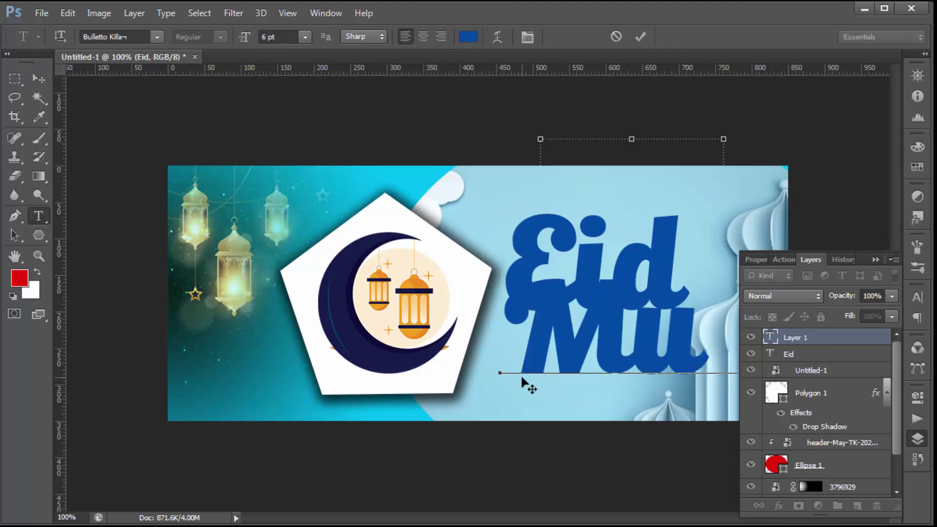
pyautogui.write('b')
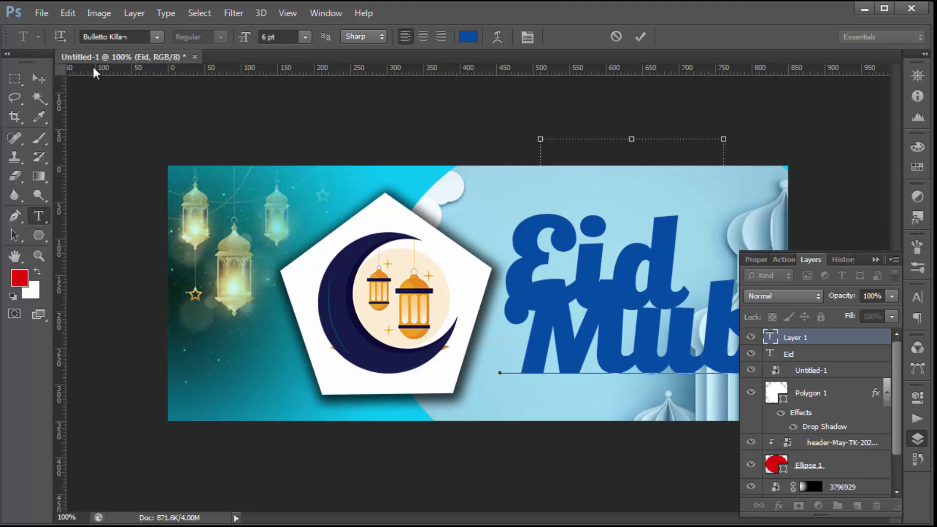
pyautogui.click(640, 36)
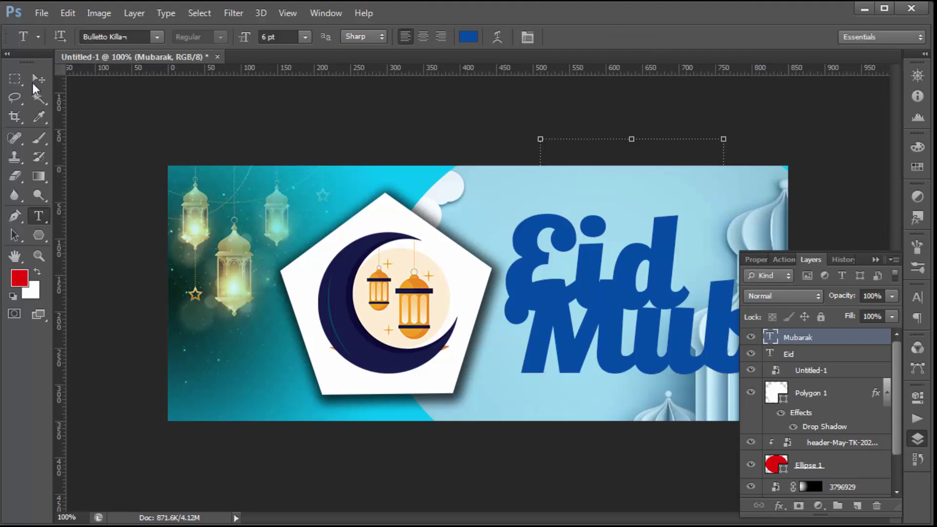
# Shrink, narrow and position the Mubarak text to fit beneath Eid, then confirm
pyautogui.click(39, 78)
pyautogui.moveTo(557, 322); pyautogui.dragTo(369, 322)
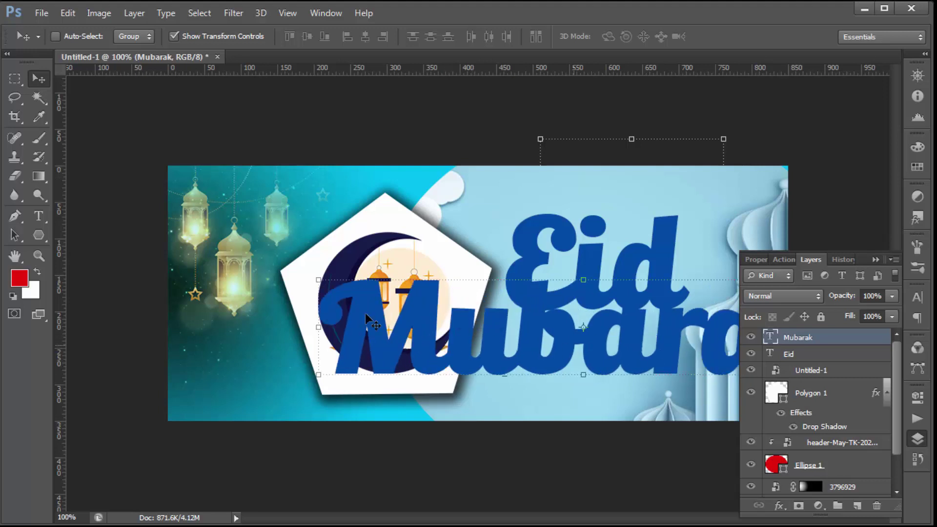
pyautogui.moveTo(317, 276); pyautogui.dragTo(370, 248)
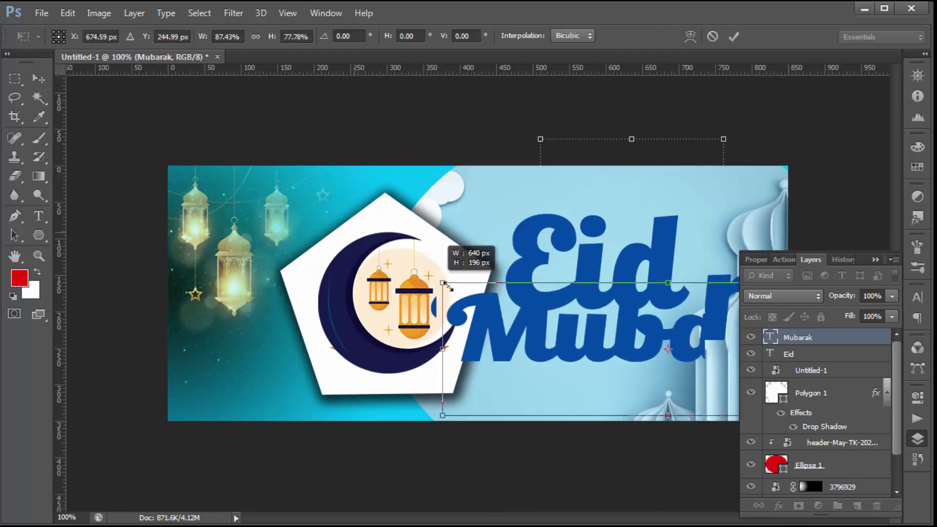
pyautogui.moveTo(370, 248); pyautogui.dragTo(598, 352)
pyautogui.moveTo(662, 394); pyautogui.dragTo(556, 374)
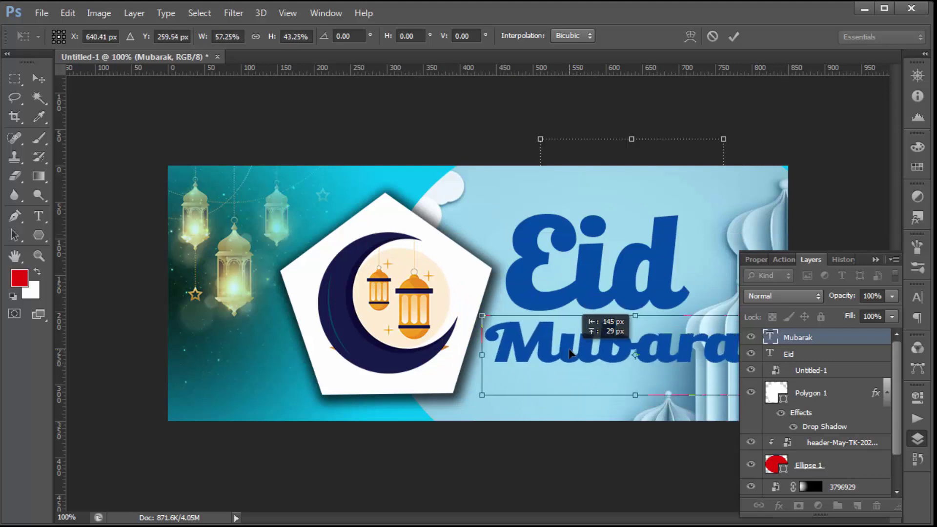
pyautogui.moveTo(489, 358); pyautogui.dragTo(593, 356)
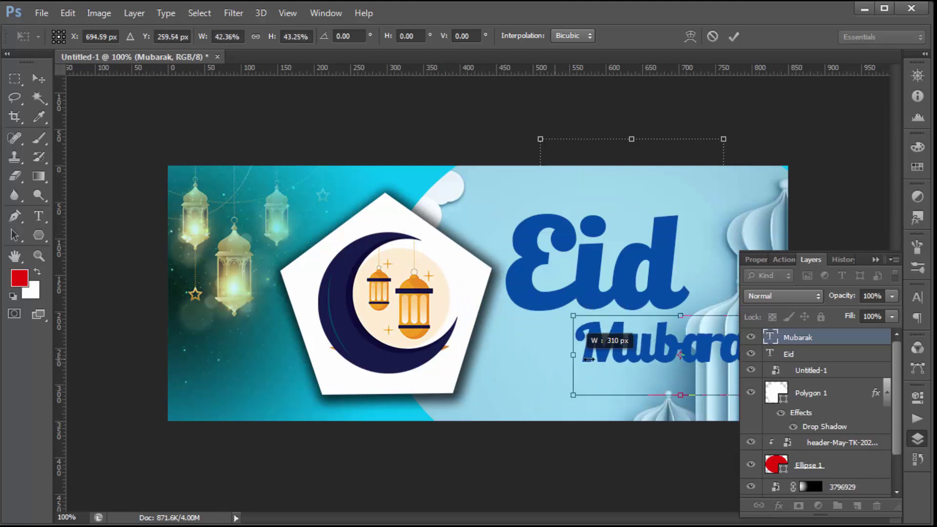
pyautogui.moveTo(667, 349); pyautogui.dragTo(565, 347)
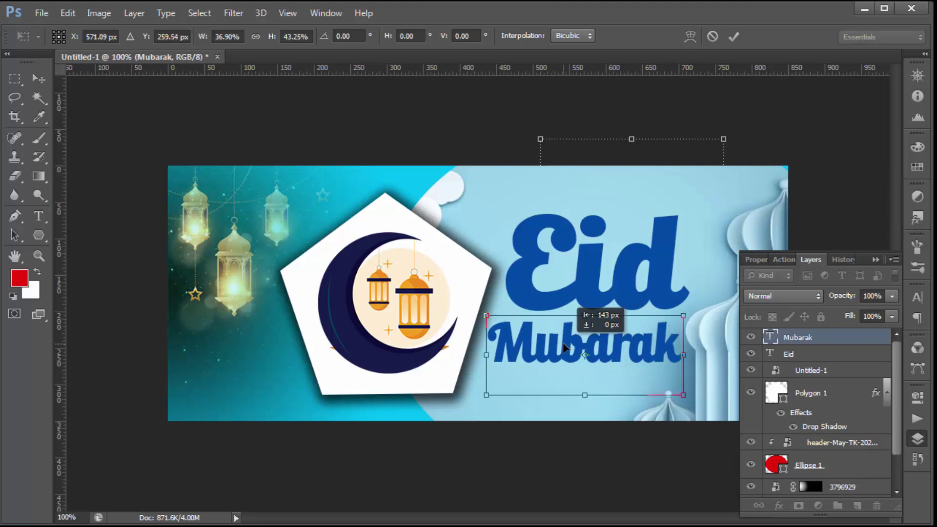
pyautogui.click(735, 39)
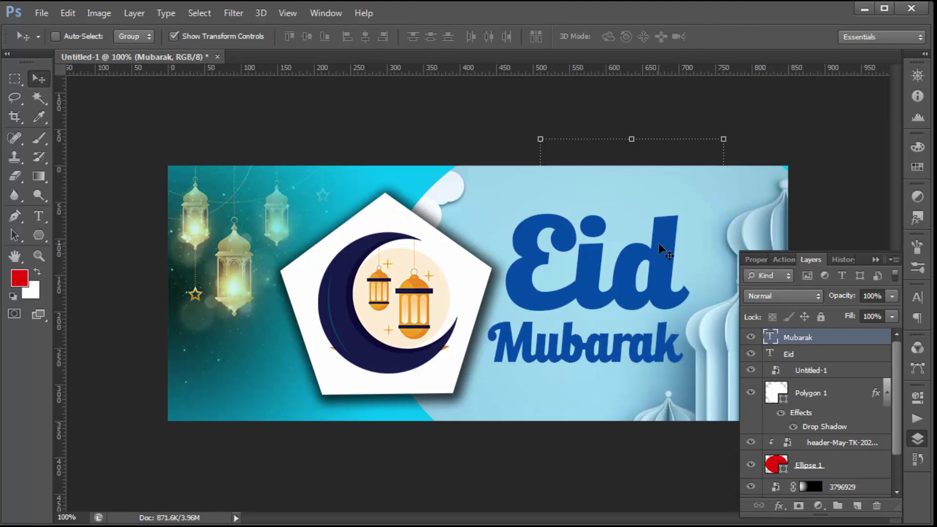
# Nudge the Eid text into place and give it a size-9 drop shadow
pyautogui.click(770, 352)
pyautogui.moveTo(653, 247); pyautogui.dragTo(649, 247)
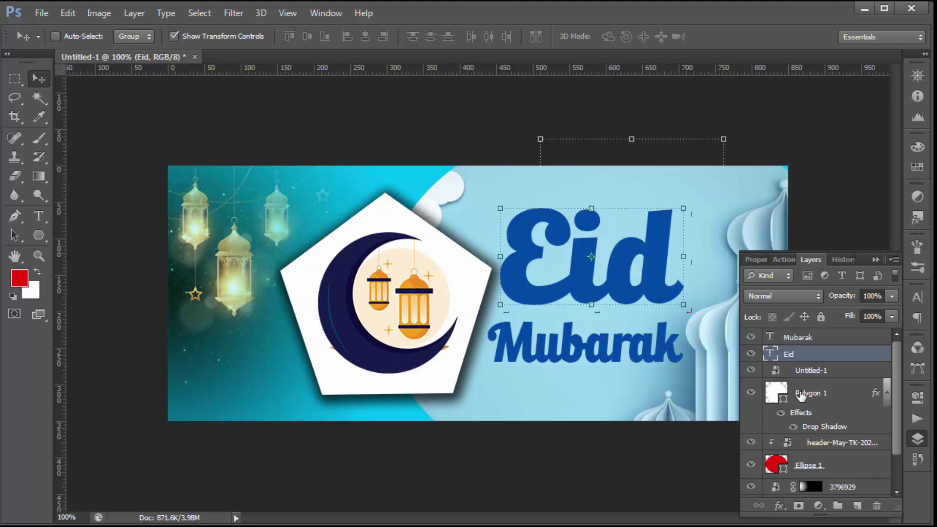
pyautogui.doubleClick(873, 356)
pyautogui.click(521, 250)
pyautogui.moveTo(729, 1); pyautogui.dragTo(314, 35)
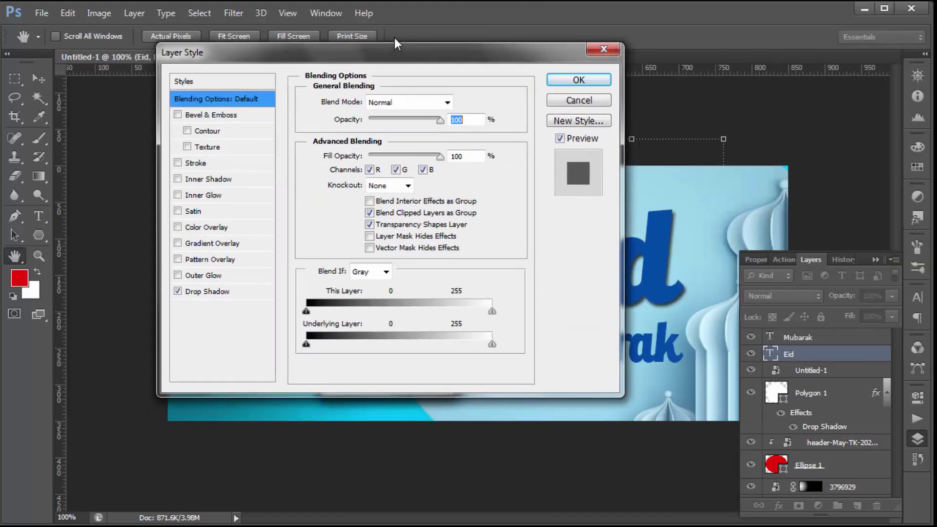
pyautogui.click(136, 283)
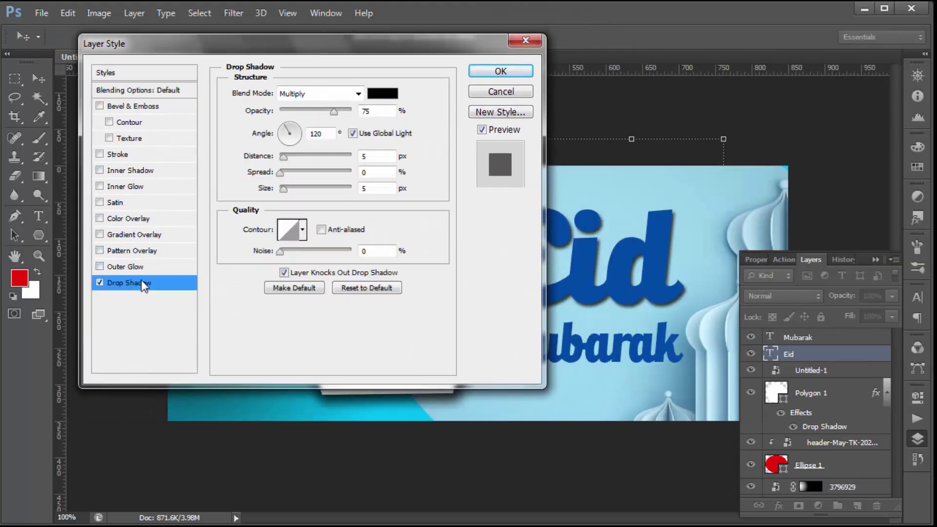
pyautogui.moveTo(286, 187); pyautogui.dragTo(286, 186)
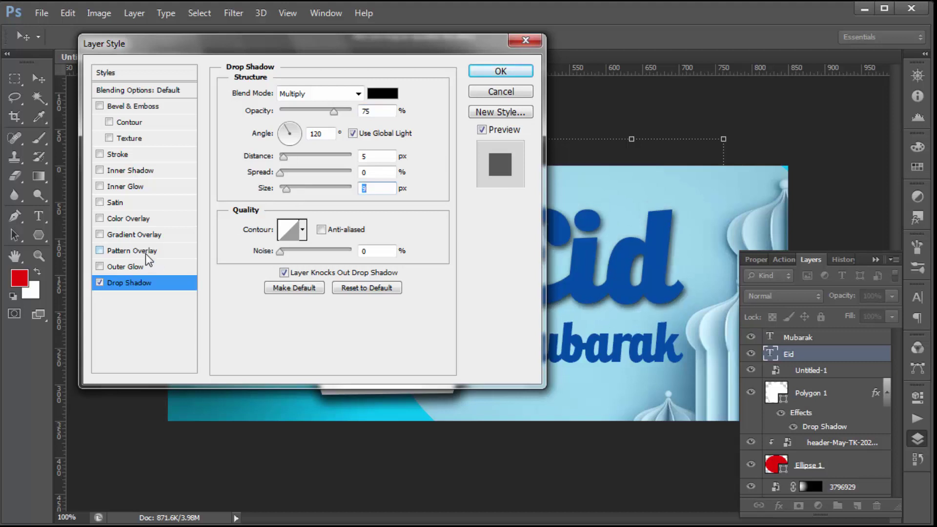
# Add a stroke to Eid and set the shadow colour to pale pink
pyautogui.click(100, 154)
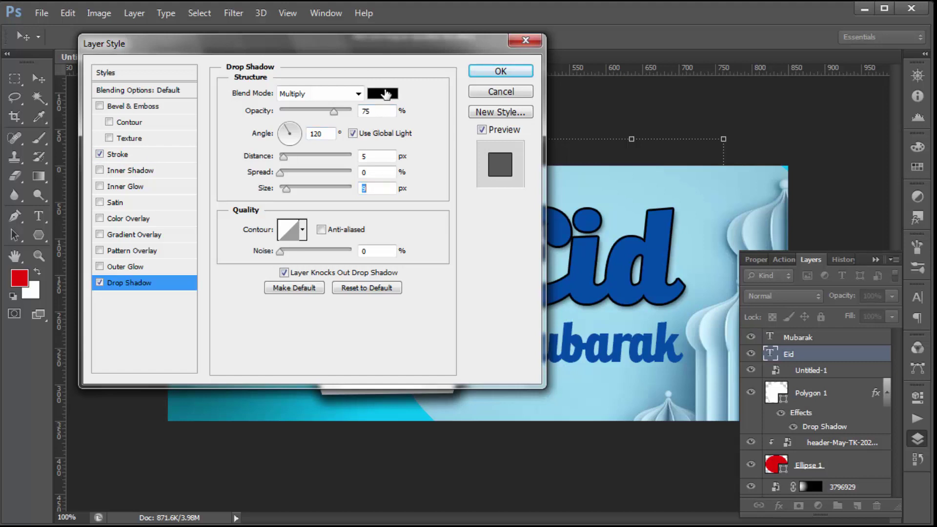
pyautogui.click(384, 93)
pyautogui.moveTo(425, 147); pyautogui.dragTo(412, 135)
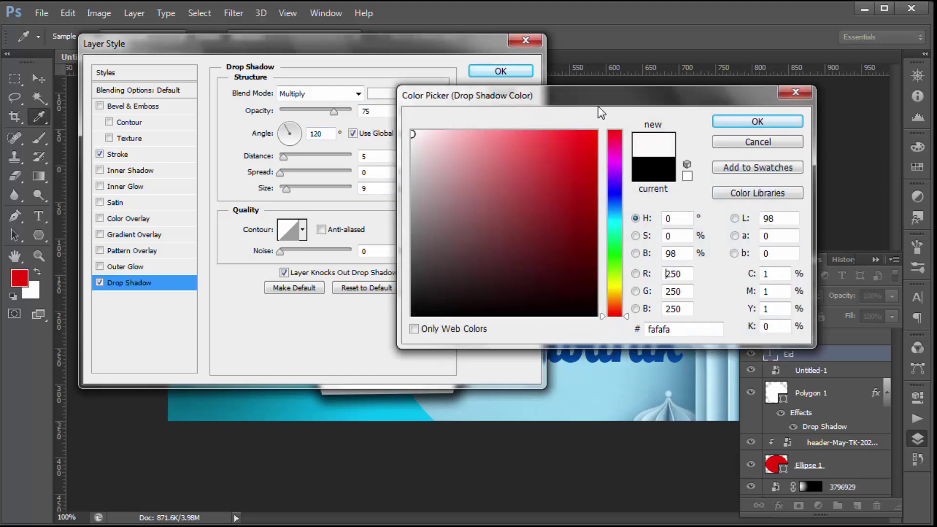
pyautogui.moveTo(493, 96); pyautogui.dragTo(212, 77)
pyautogui.click(137, 129)
pyautogui.moveTo(163, 132); pyautogui.dragTo(141, 120)
pyautogui.click(493, 103)
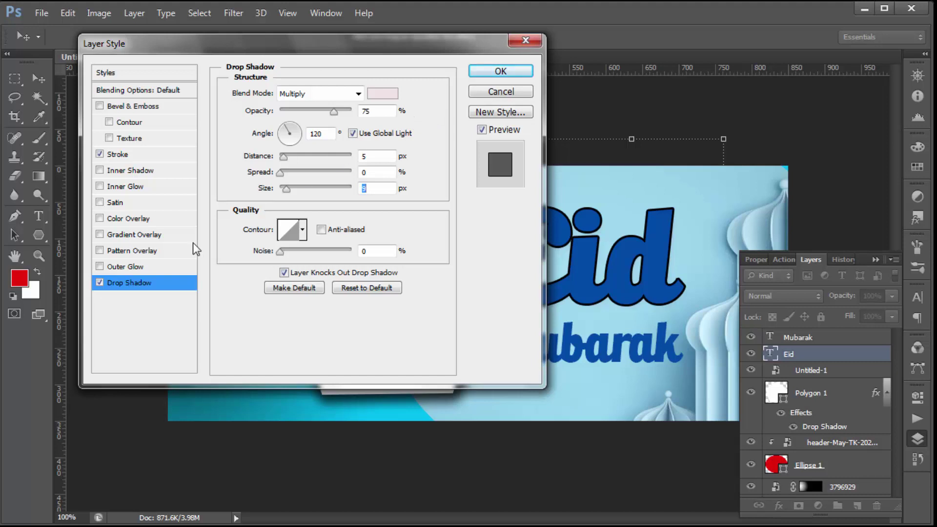
# Set the Eid stroke colour to white, entering 0 for every colour value
pyautogui.click(119, 155)
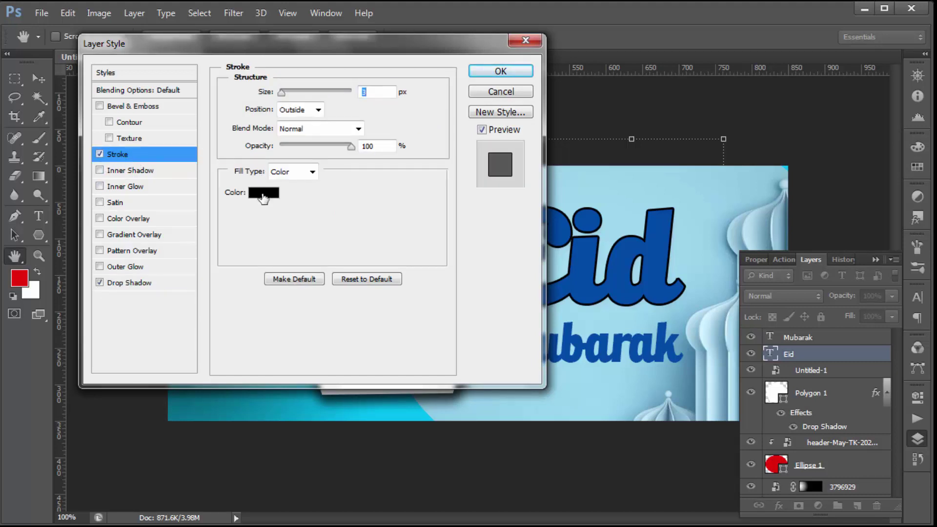
pyautogui.click(254, 194)
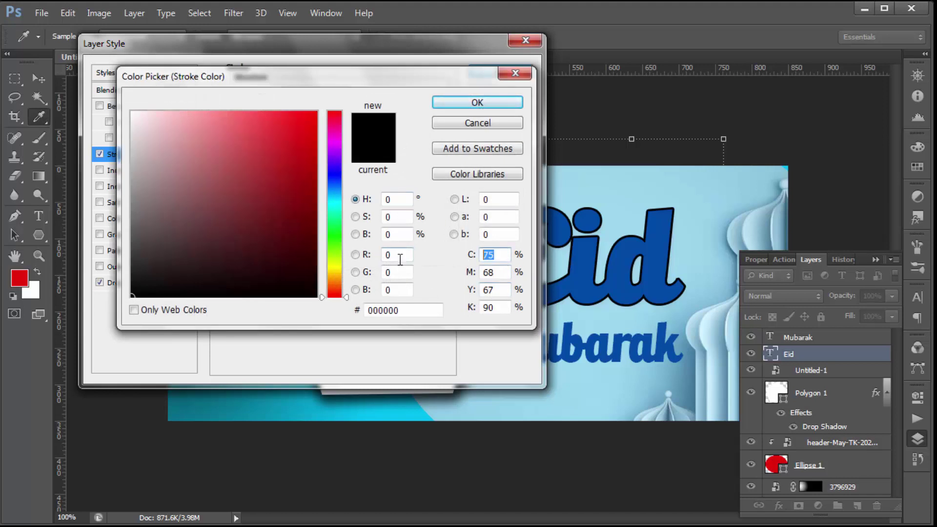
pyautogui.write('0')
pyautogui.press('Tab')
pyautogui.write('0')
pyautogui.press('Tab')
pyautogui.write('0')
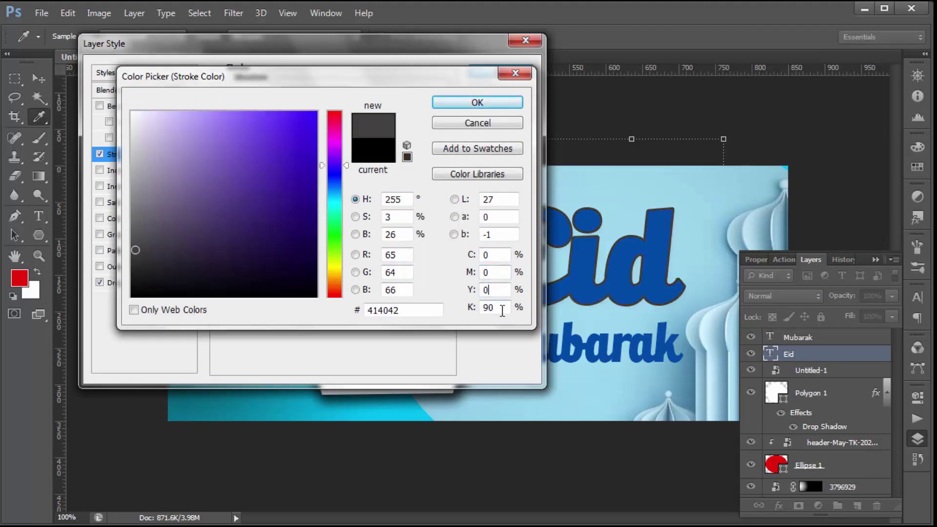
pyautogui.press('Tab')
pyautogui.write('0')
pyautogui.click(498, 104)
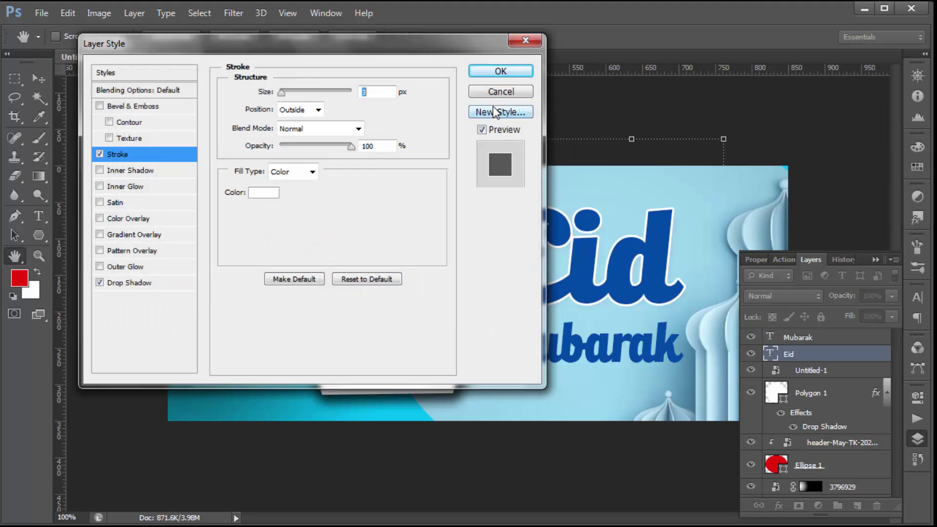
# Change the Eid drop shadow to near-black and apply the layer style
pyautogui.click(132, 283)
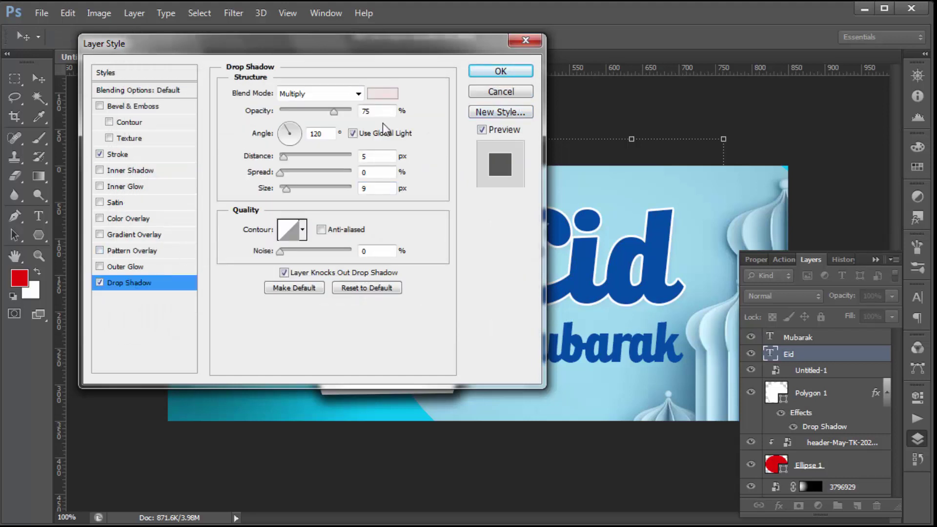
pyautogui.click(382, 93)
pyautogui.click(249, 285)
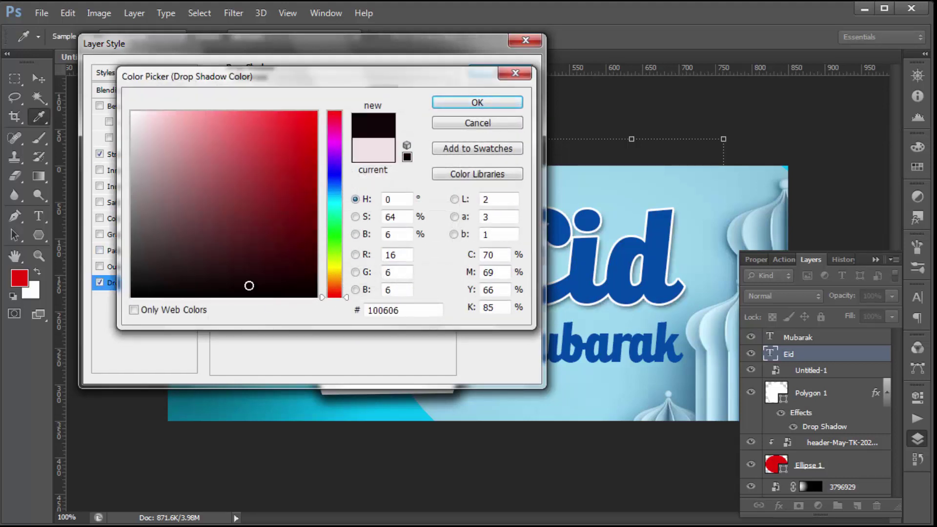
pyautogui.click(478, 102)
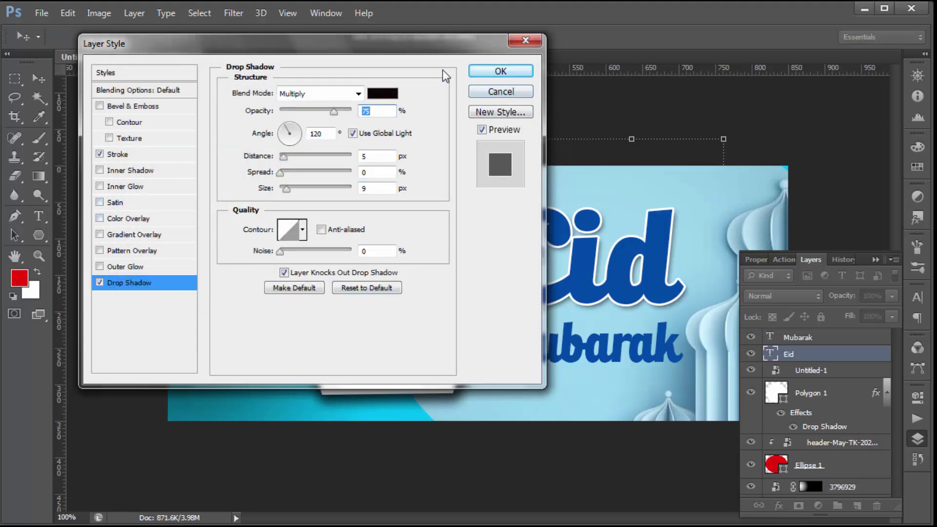
pyautogui.click(505, 71)
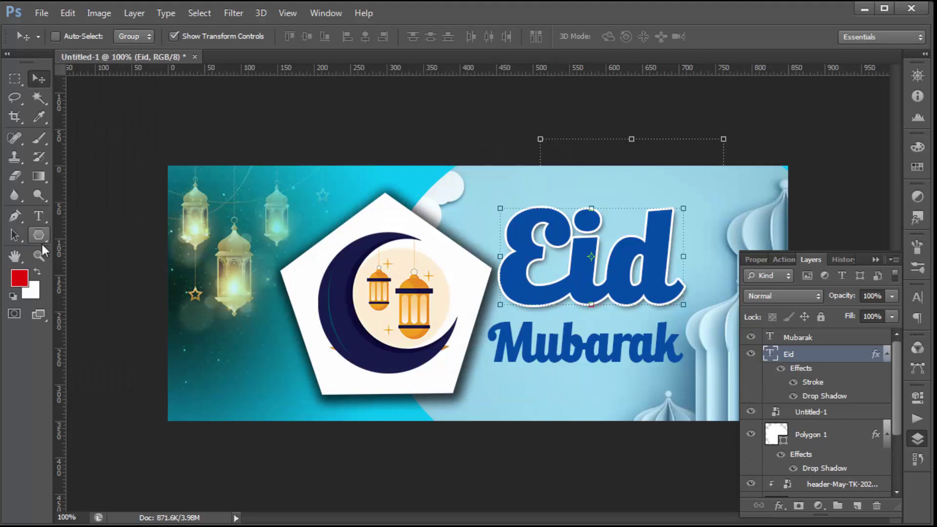
# Select all the Eid text, recolour it dark green and commit the edit
pyautogui.click(43, 218)
pyautogui.click(590, 253)
pyautogui.hotkey('ctrl', 'a')
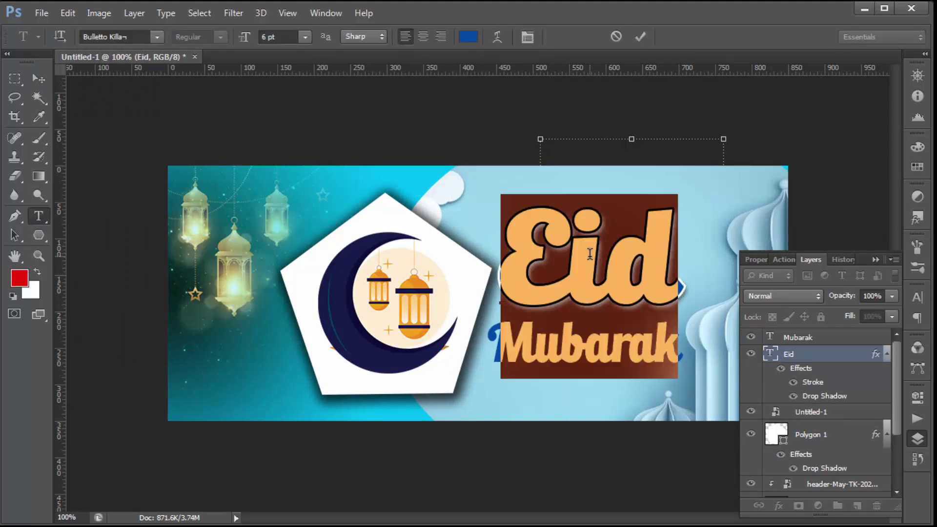
pyautogui.click(467, 38)
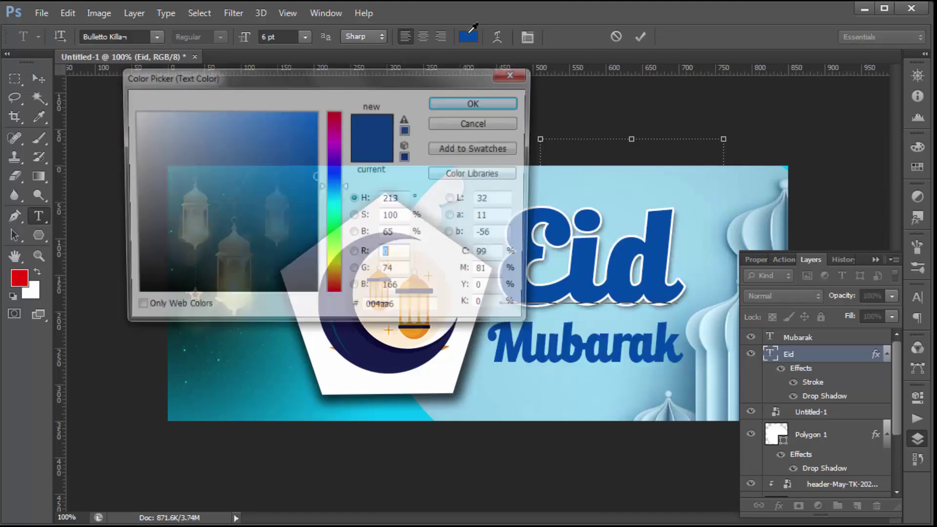
pyautogui.click(334, 233)
pyautogui.moveTo(300, 144); pyautogui.dragTo(305, 145)
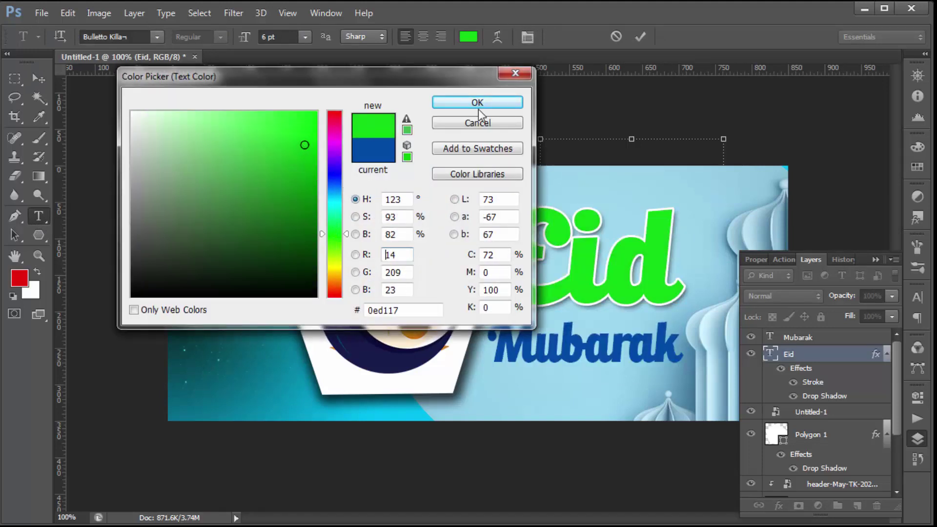
pyautogui.click(306, 205)
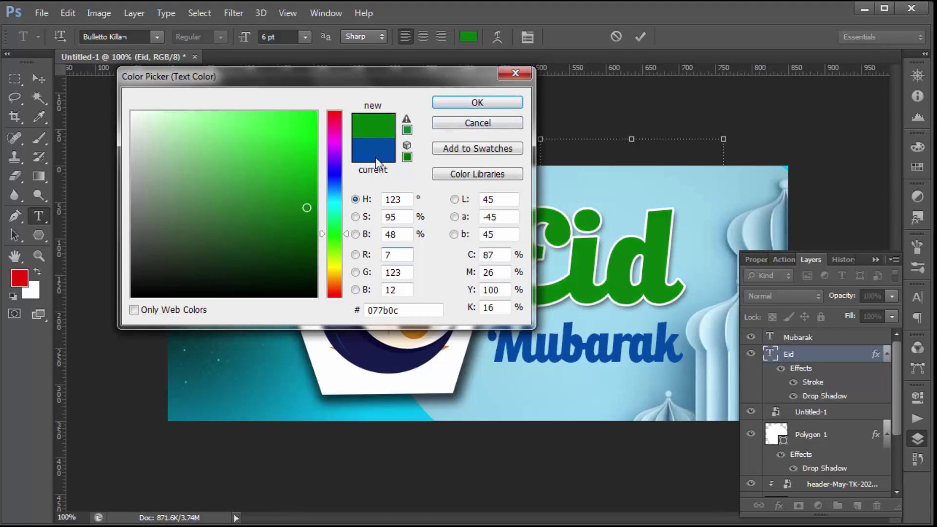
pyautogui.click(476, 101)
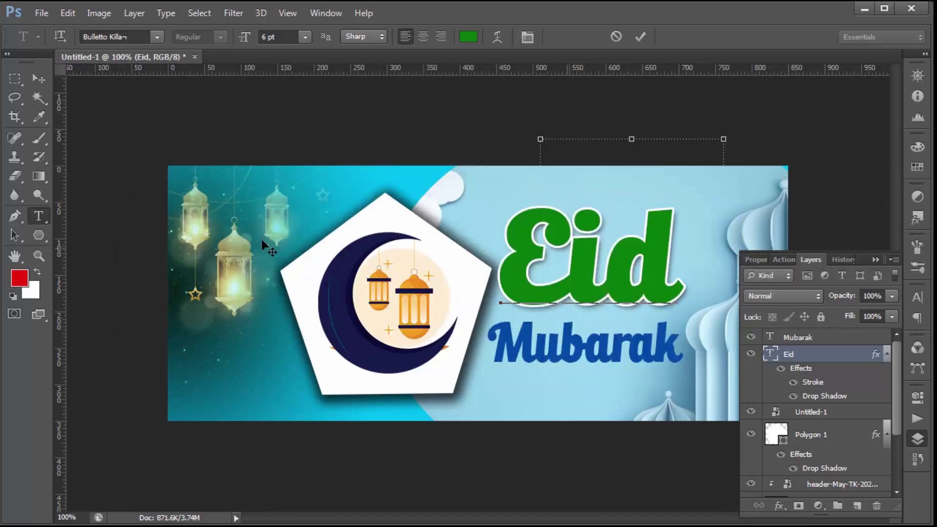
pyautogui.click(640, 37)
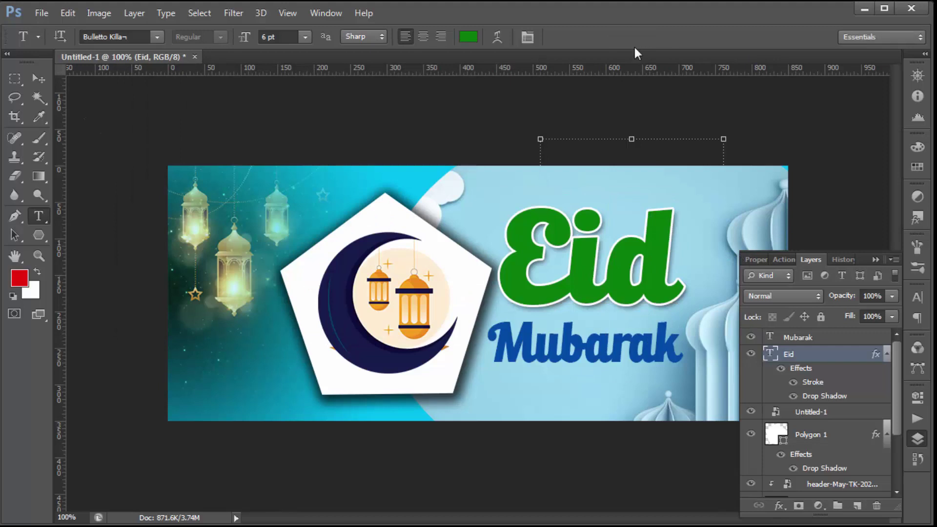
pyautogui.click(620, 364)
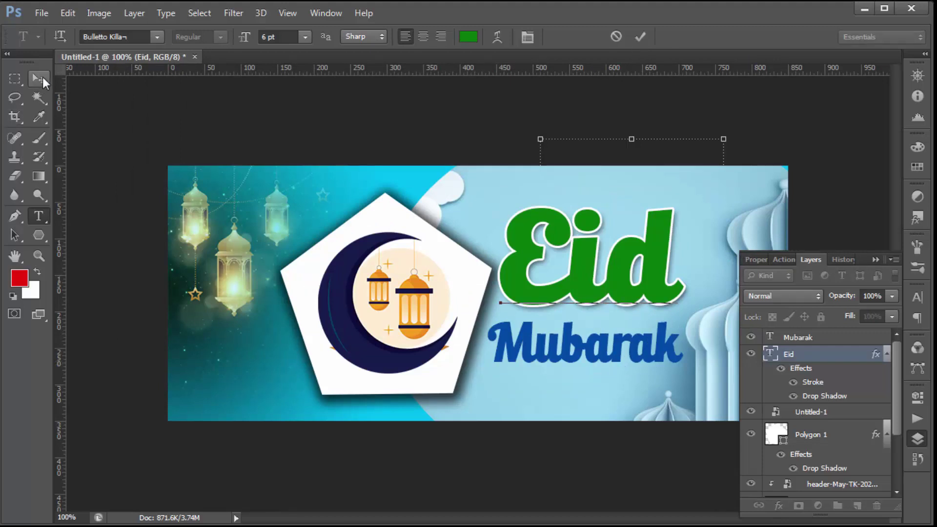
pyautogui.click(40, 78)
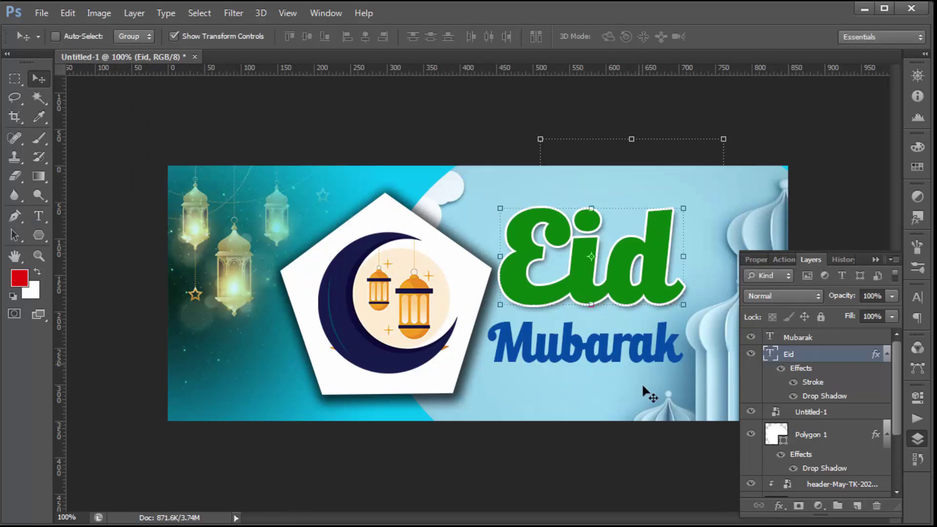
# Open the Mubarak layer style and enable a stroke outline
pyautogui.doubleClick(856, 340)
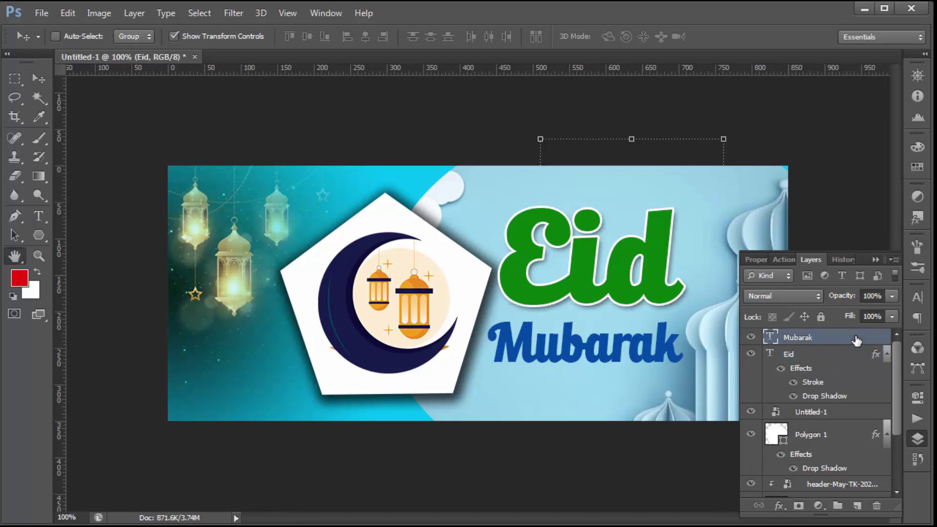
pyautogui.moveTo(326, 41); pyautogui.dragTo(322, 29)
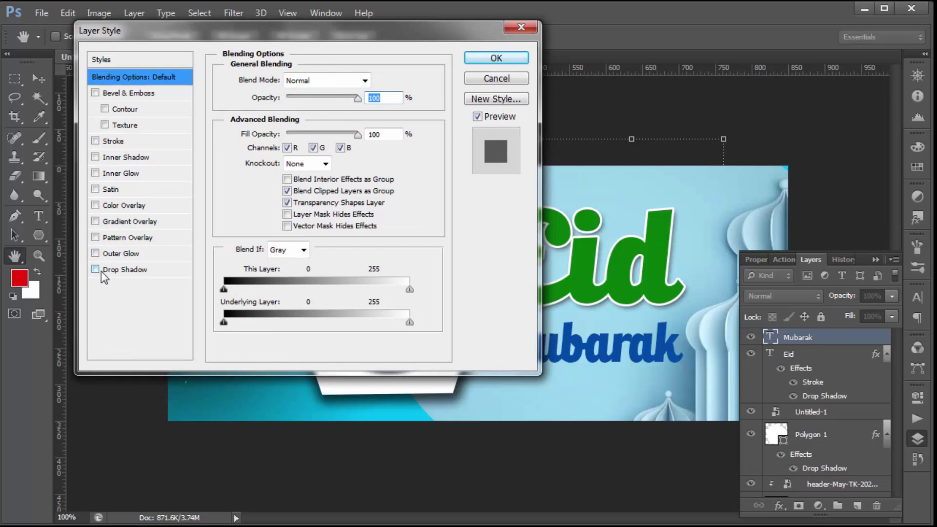
pyautogui.click(96, 141)
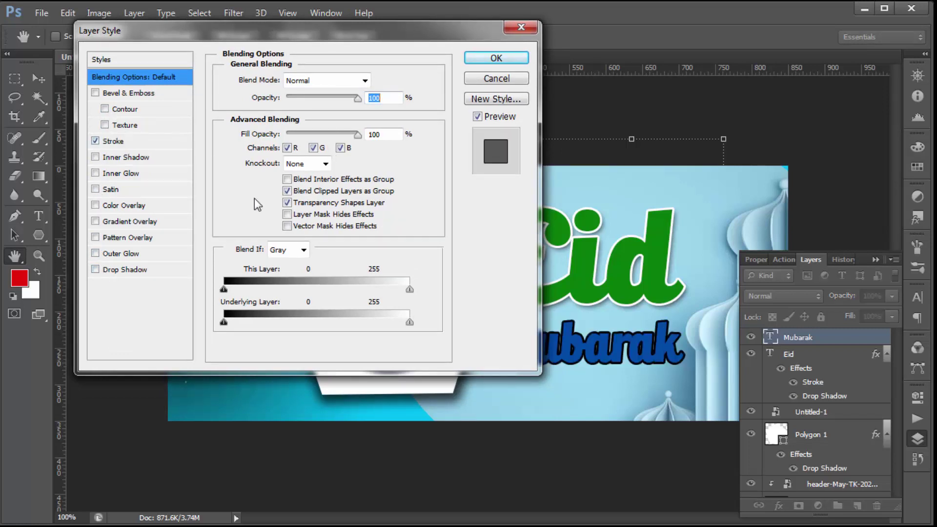
pyautogui.click(117, 142)
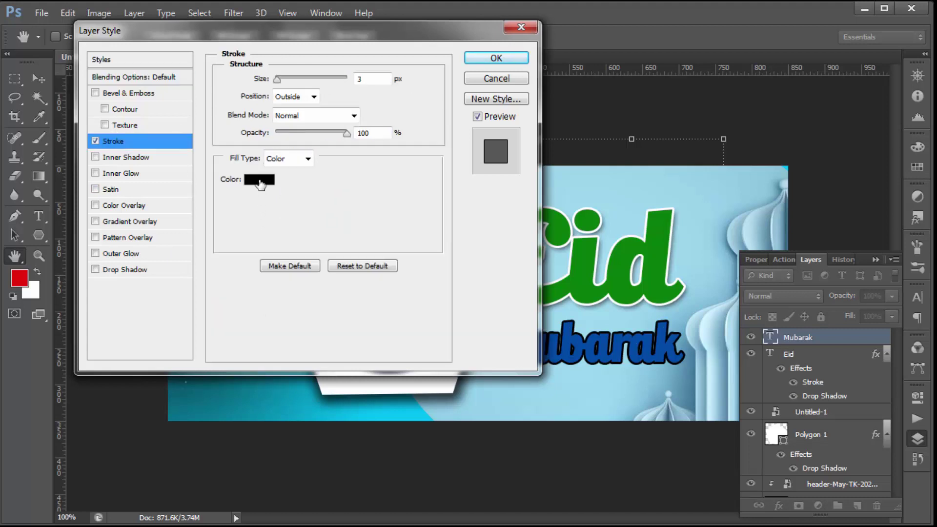
# Set the Mubarak stroke colour to white, entering 0 for every colour value
pyautogui.click(261, 180)
pyautogui.doubleClick(488, 255)
pyautogui.write('0')
pyautogui.doubleClick(491, 272)
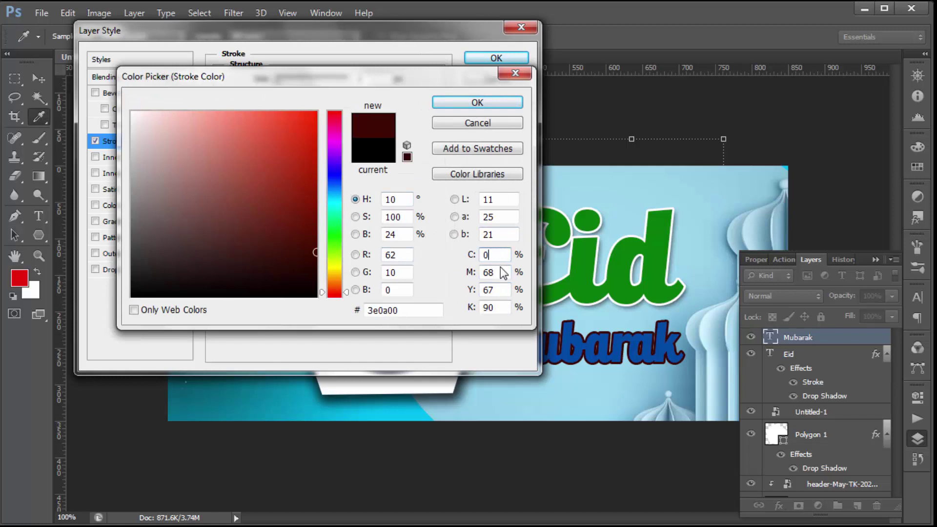
pyautogui.write('0')
pyautogui.press('Tab')
pyautogui.write('0')
pyautogui.press('Tab')
pyautogui.write('0')
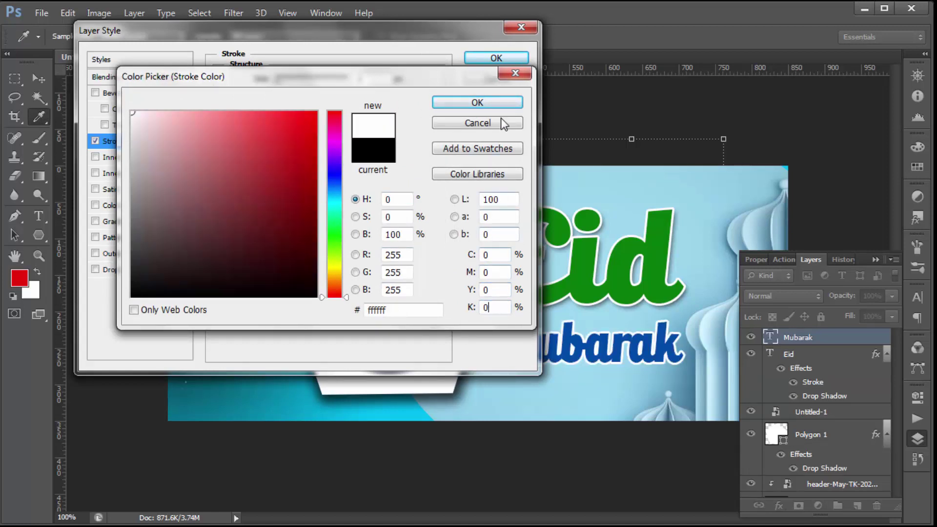
pyautogui.click(497, 102)
# Give Mubarak a drop shadow with size 65 and apply the styles
pyautogui.click(96, 269)
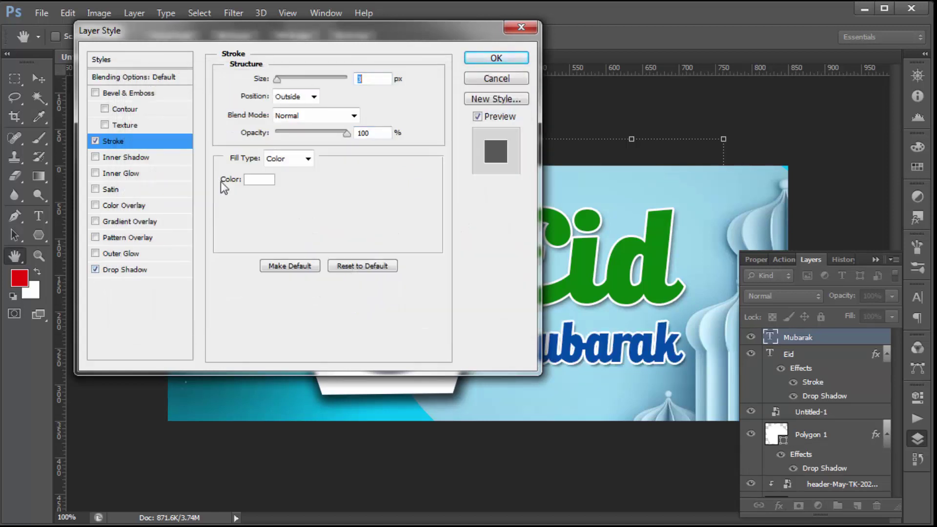
pyautogui.click(131, 271)
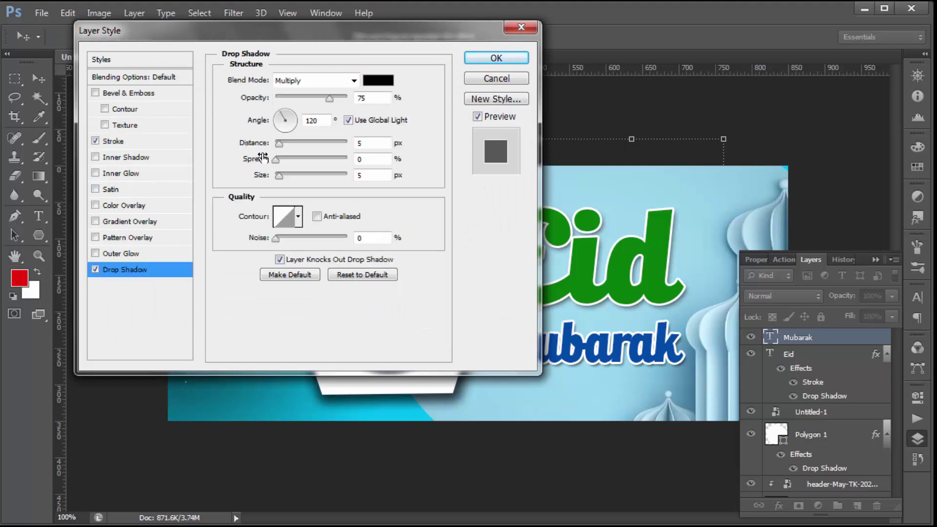
pyautogui.moveTo(279, 174); pyautogui.dragTo(288, 174)
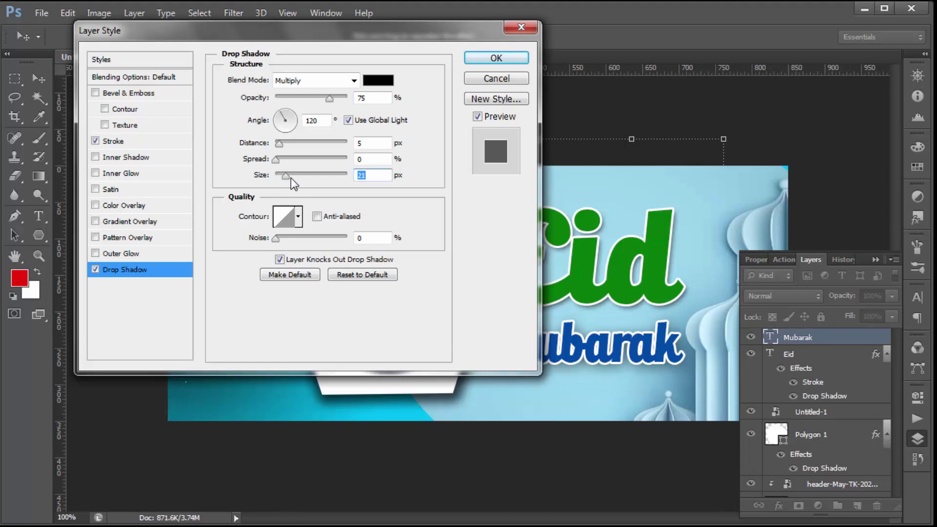
pyautogui.moveTo(286, 175); pyautogui.dragTo(298, 176)
pyautogui.click(509, 57)
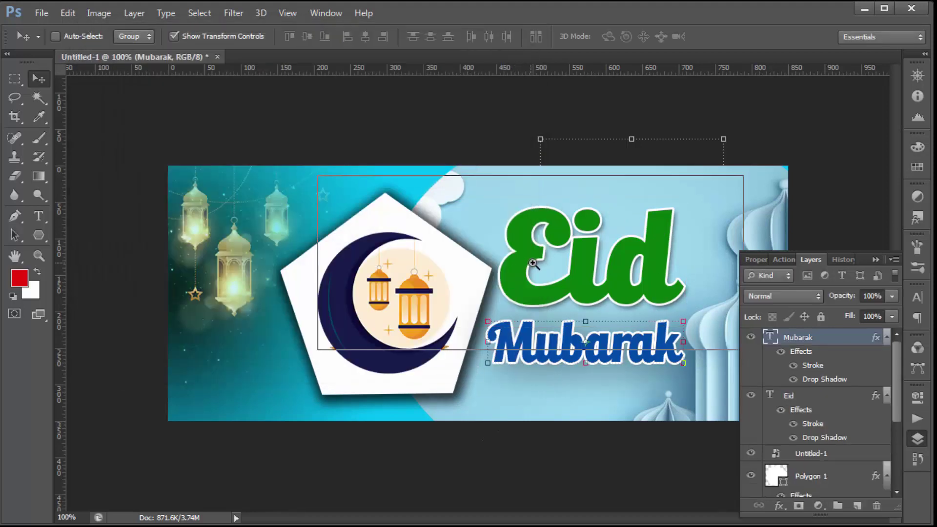
# Scale the Eid layer smaller and slightly shorter, shift it right, and commit
pyautogui.scroll(1, 511, 270)
pyautogui.scroll(-2, 543, 251)
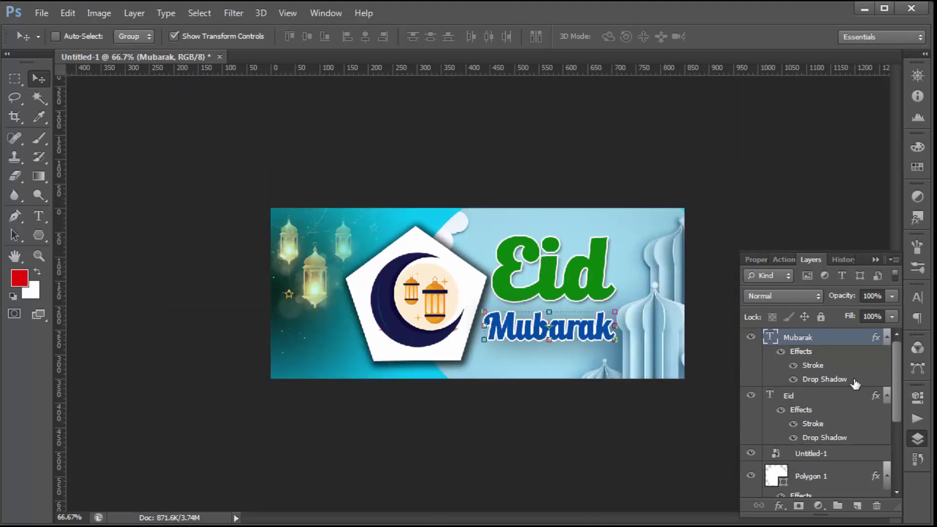
pyautogui.click(794, 398)
pyautogui.moveTo(616, 239); pyautogui.dragTo(605, 237)
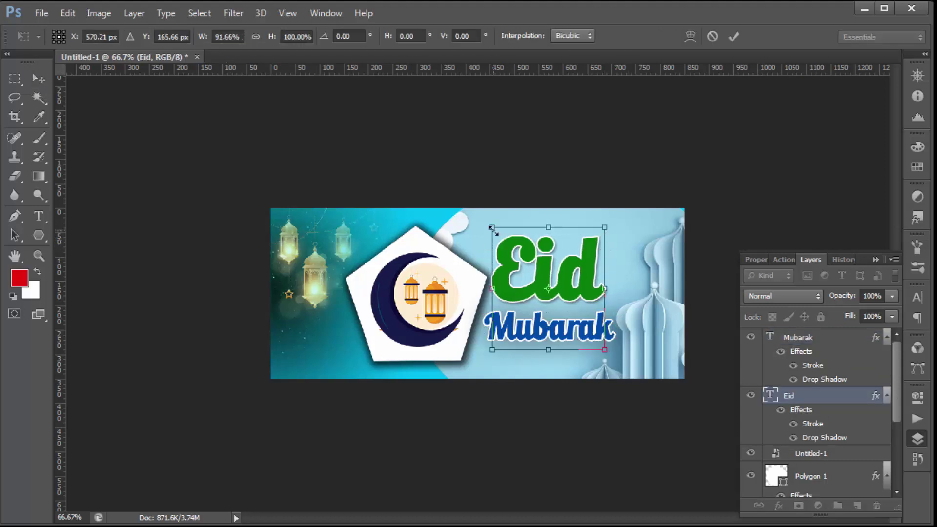
pyautogui.moveTo(492, 228); pyautogui.dragTo(509, 240)
pyautogui.moveTo(604, 295); pyautogui.dragTo(610, 294)
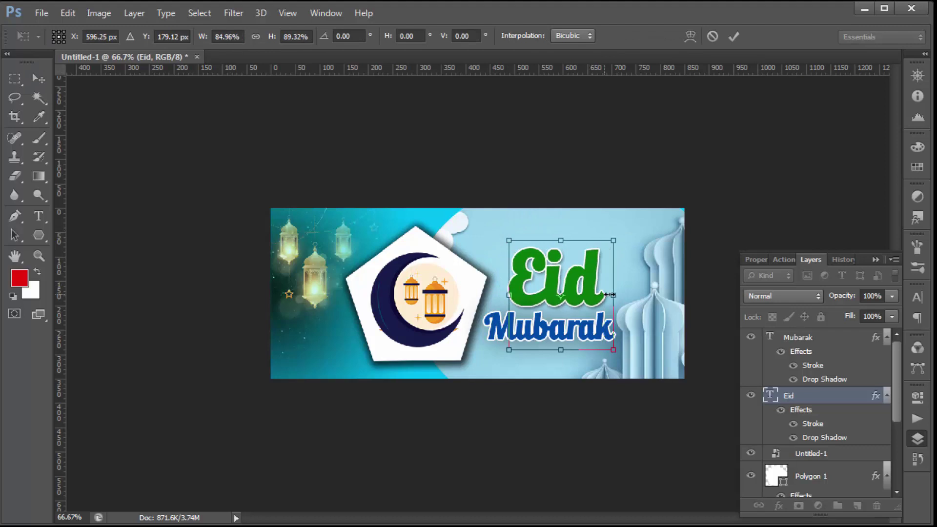
pyautogui.moveTo(561, 349); pyautogui.dragTo(561, 338)
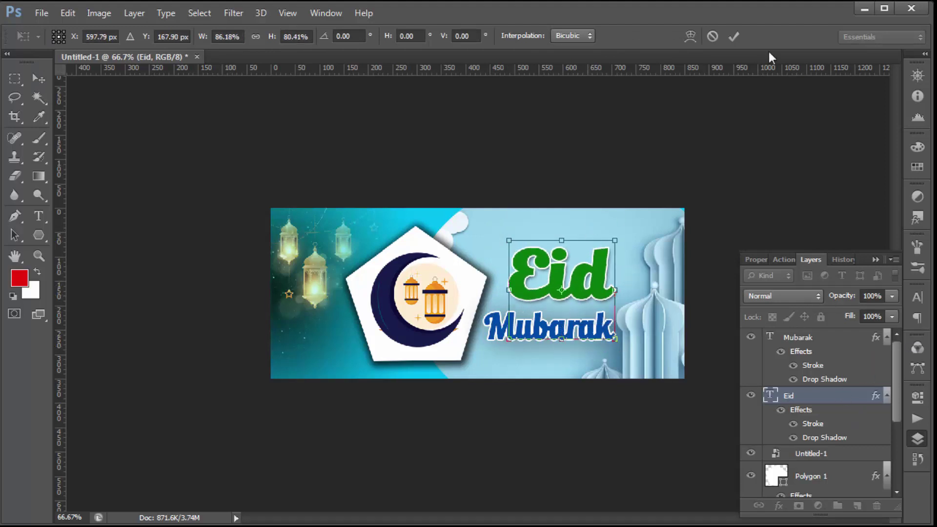
pyautogui.click(734, 37)
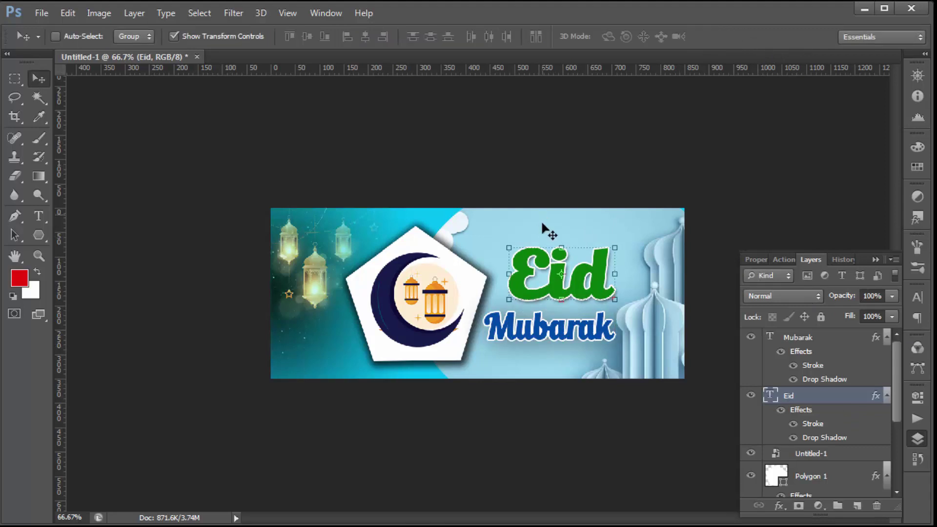